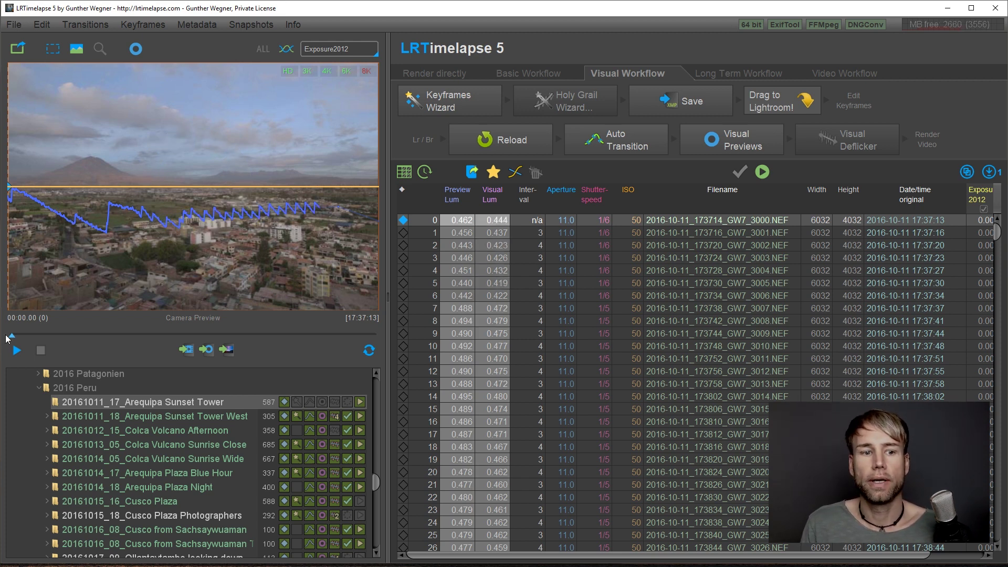
# Scrub to around frame 108 and compare frames 106 and 107 at the first exposure jump.
pyautogui.moveTo(13, 337); pyautogui.dragTo(74, 355)
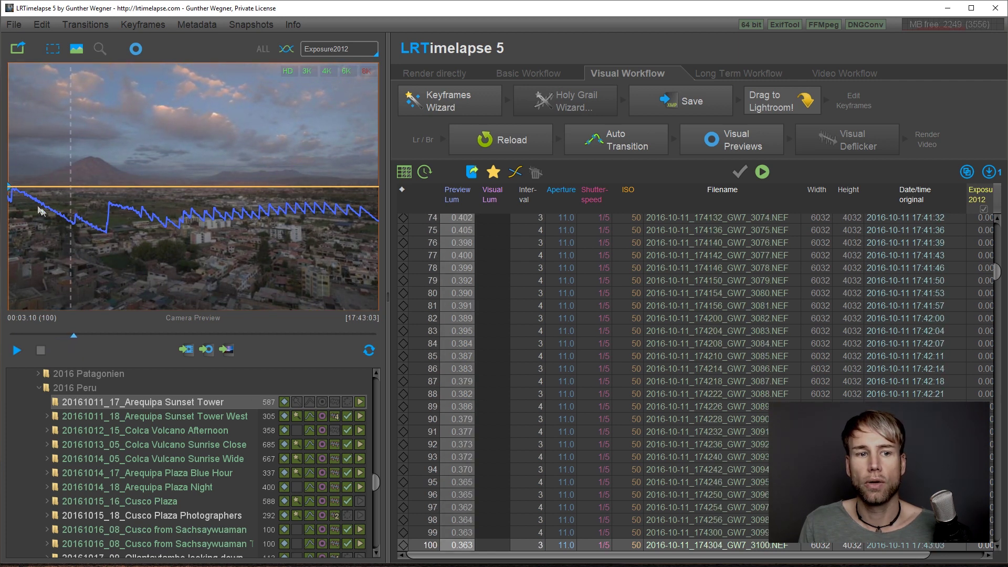
pyautogui.moveTo(75, 333); pyautogui.dragTo(80, 333)
pyautogui.click(593, 520)
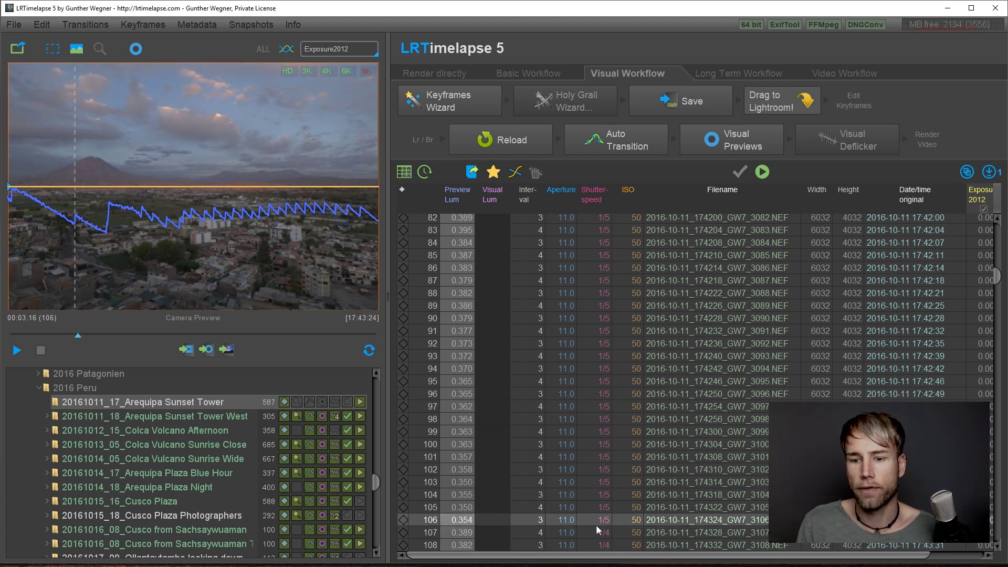
pyautogui.click(597, 530)
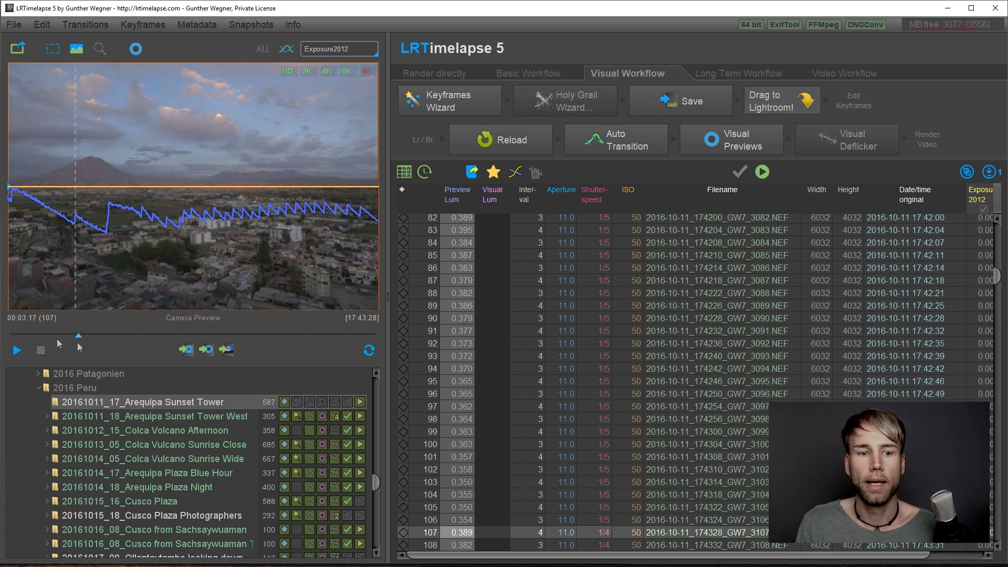
# Inspect frames 156, 157, 159 and 160 around the shutter-speed jump to luminance 0.438.
pyautogui.moveTo(78, 336); pyautogui.dragTo(109, 340)
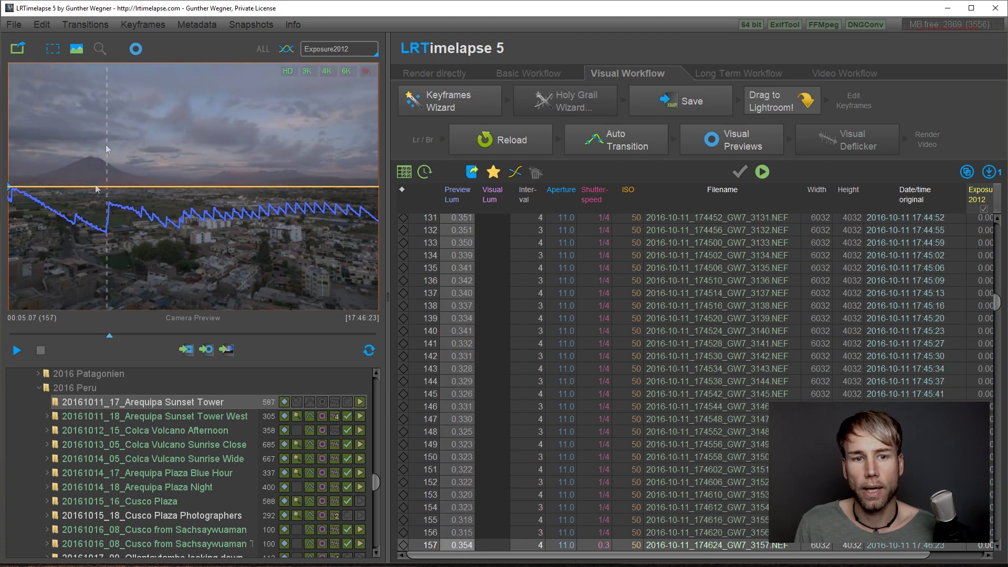
pyautogui.scroll(-3, 541, 506)
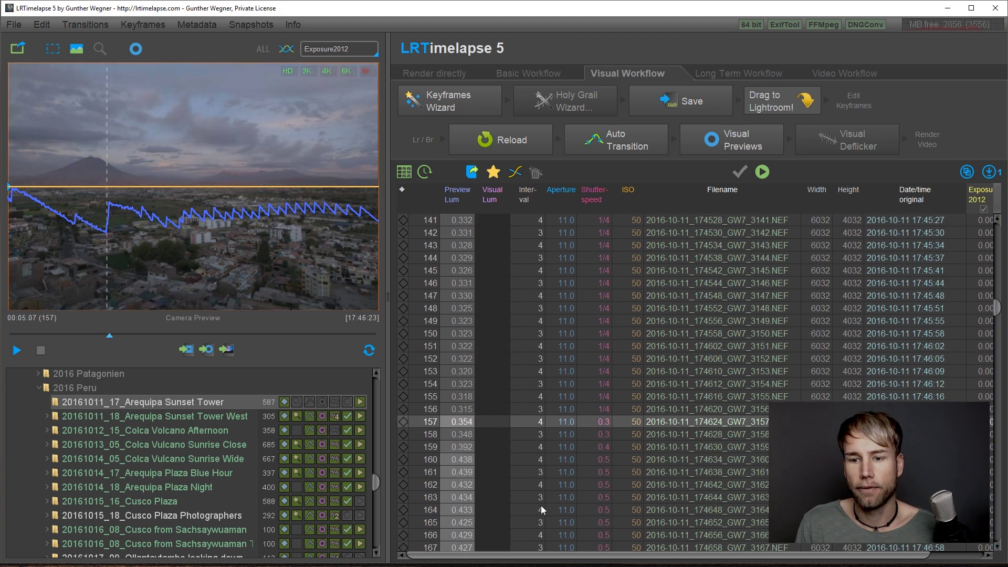
pyautogui.click(597, 409)
pyautogui.click(597, 420)
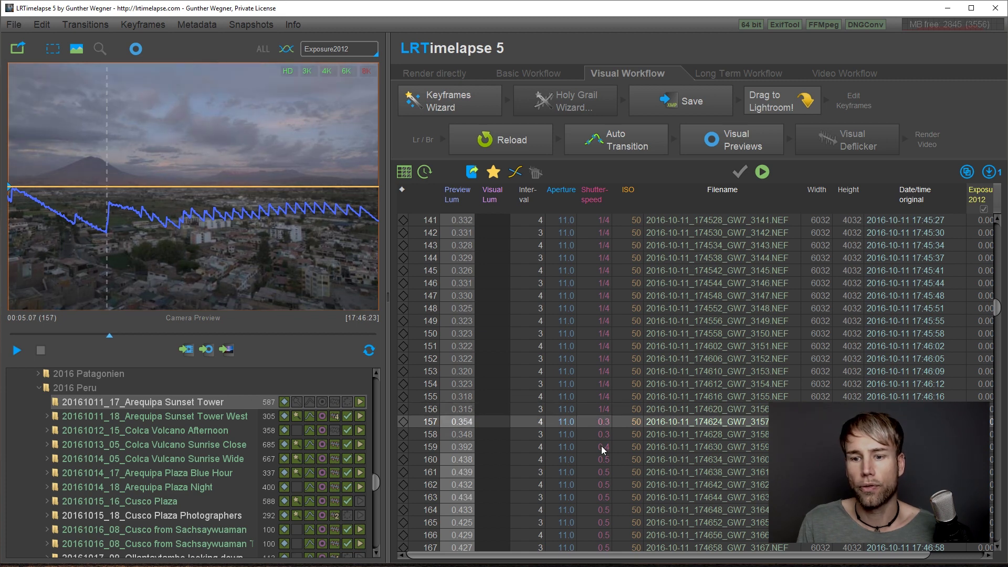
pyautogui.click(601, 447)
pyautogui.click(603, 459)
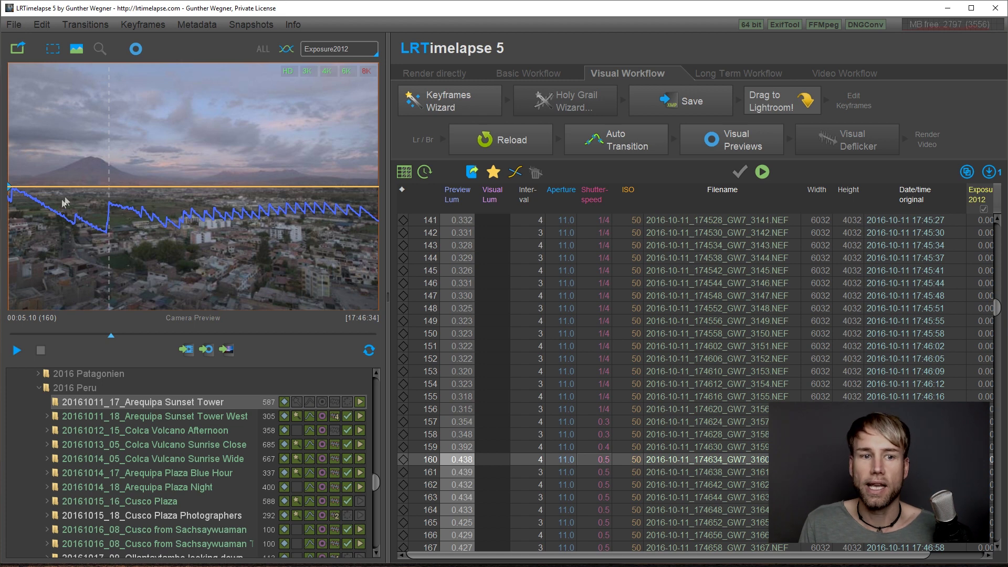
pyautogui.scroll(1, 597, 497)
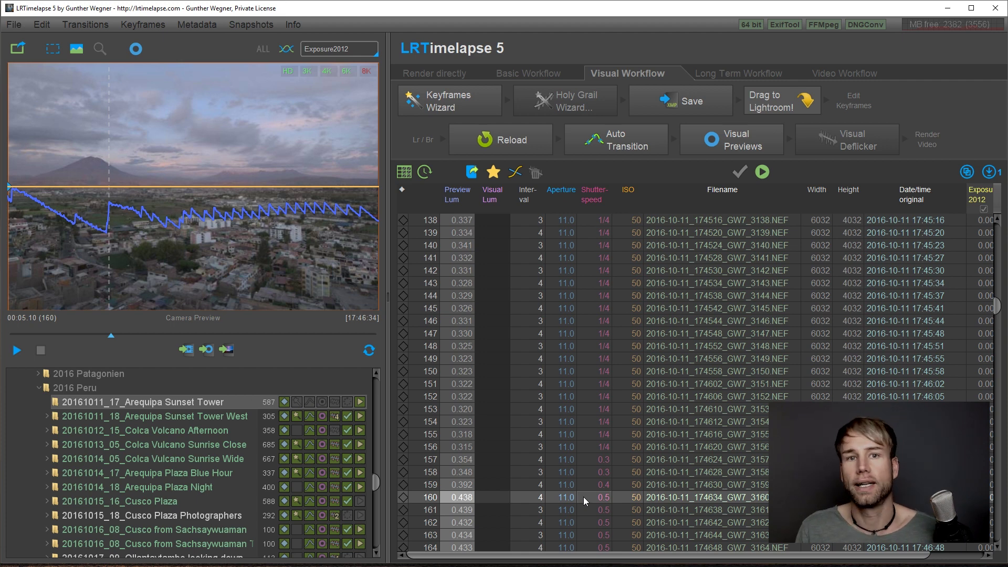
# Scrub the preview forward to the final night frame 552.
pyautogui.moveTo(111, 336); pyautogui.dragTo(351, 362)
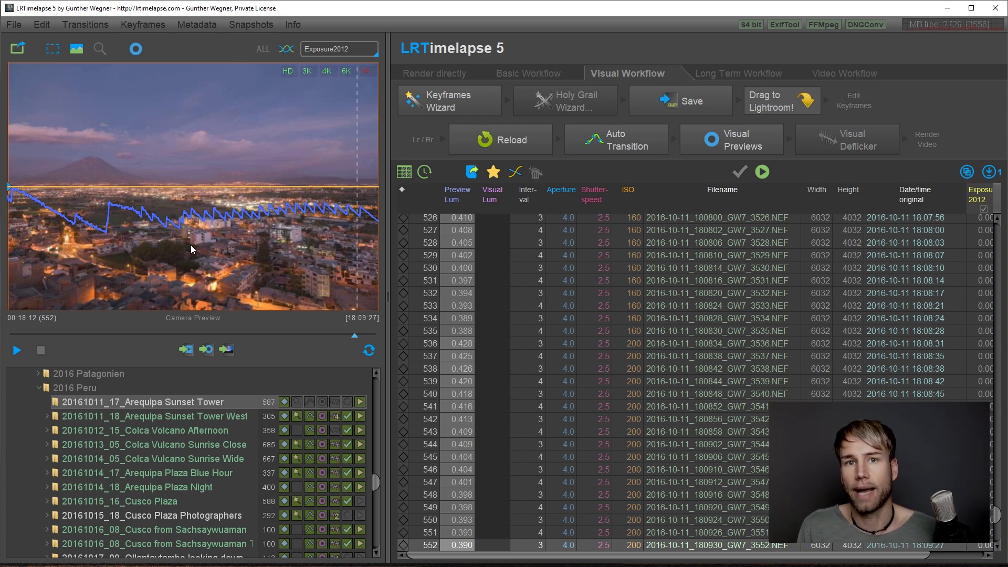
# Set up automatic keyframes with the count reduced to 5, checking frames 535–536 at the ISO change.
pyautogui.click(429, 108)
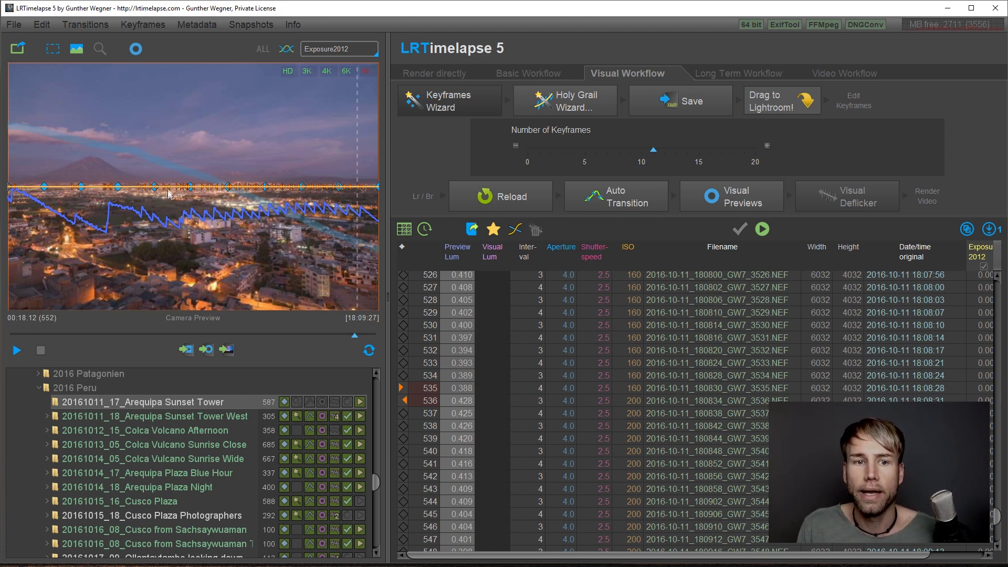
pyautogui.click(622, 388)
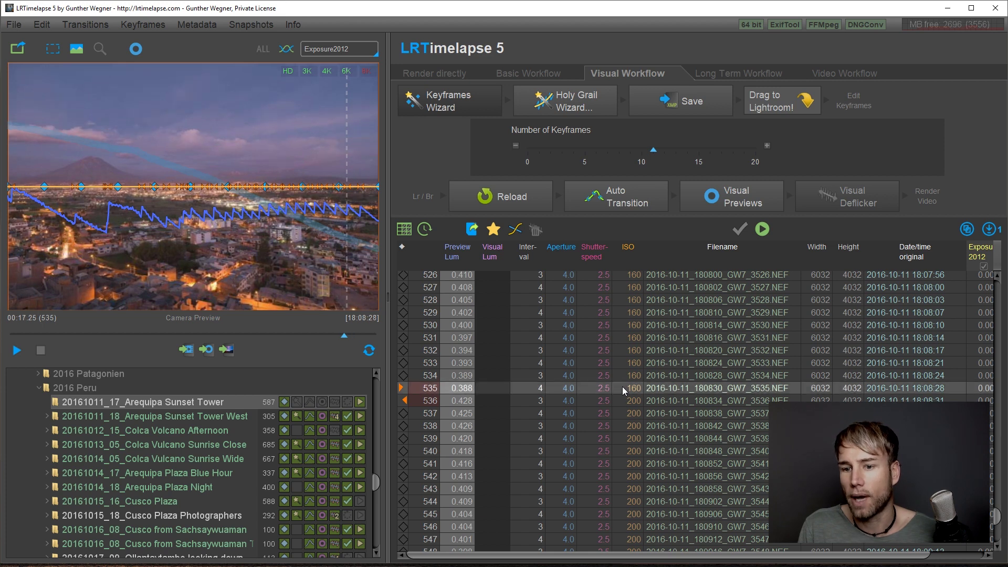
pyautogui.click(623, 399)
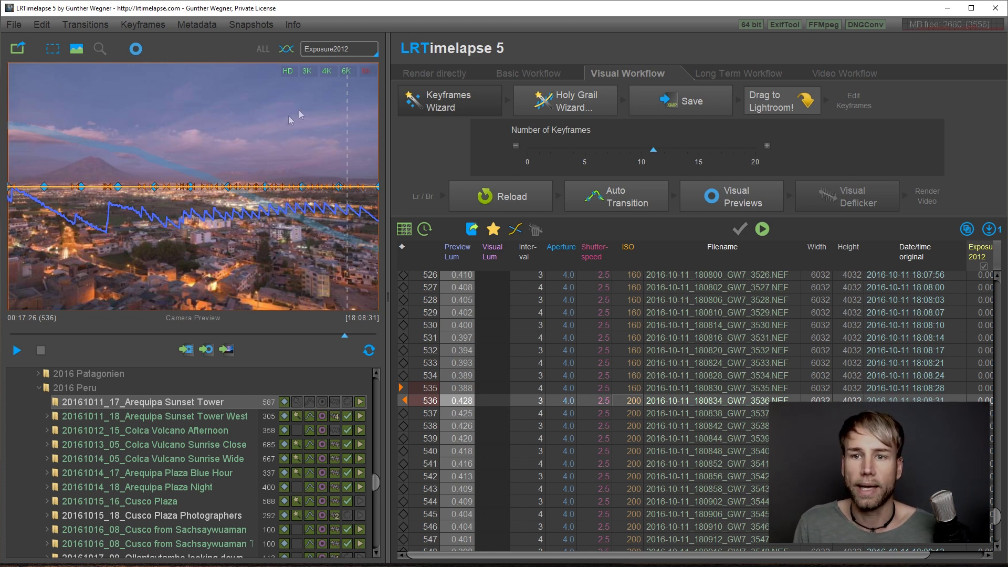
pyautogui.moveTo(653, 151); pyautogui.dragTo(608, 152)
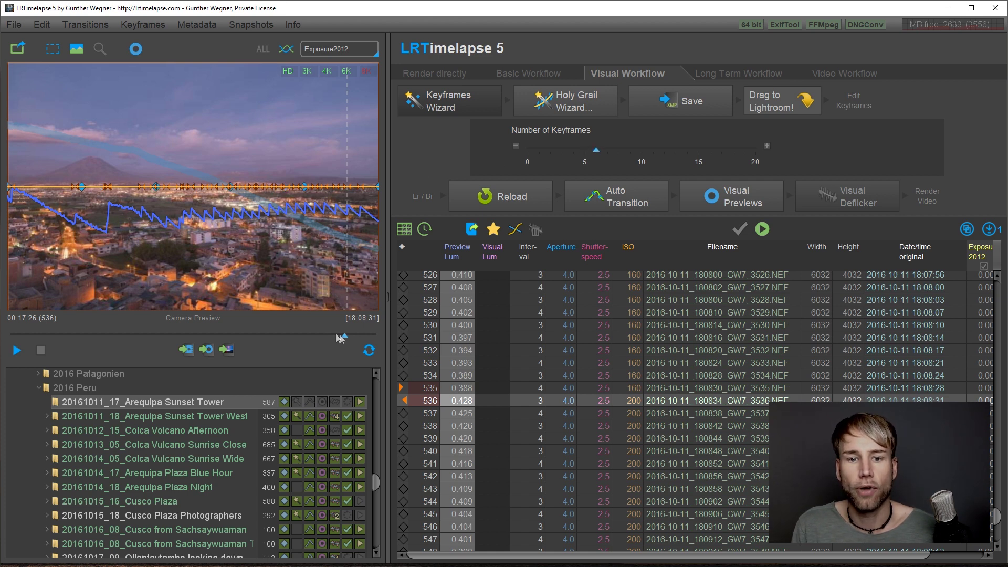
# Scrub back to frame 160 and run the Holy Grail Wizard to correct brightness steps.
pyautogui.moveTo(344, 335); pyautogui.dragTo(222, 330)
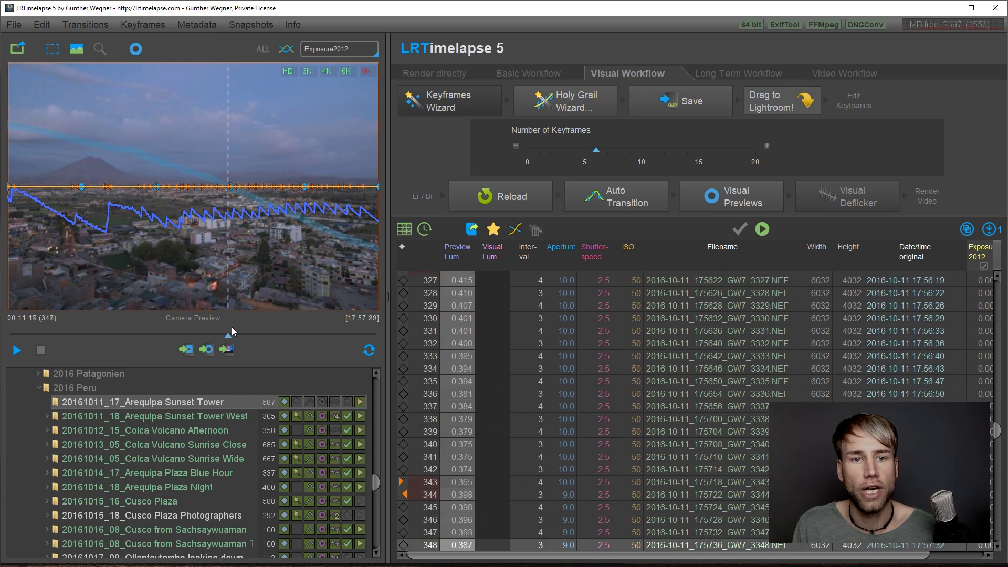
pyautogui.moveTo(232, 330); pyautogui.dragTo(86, 329)
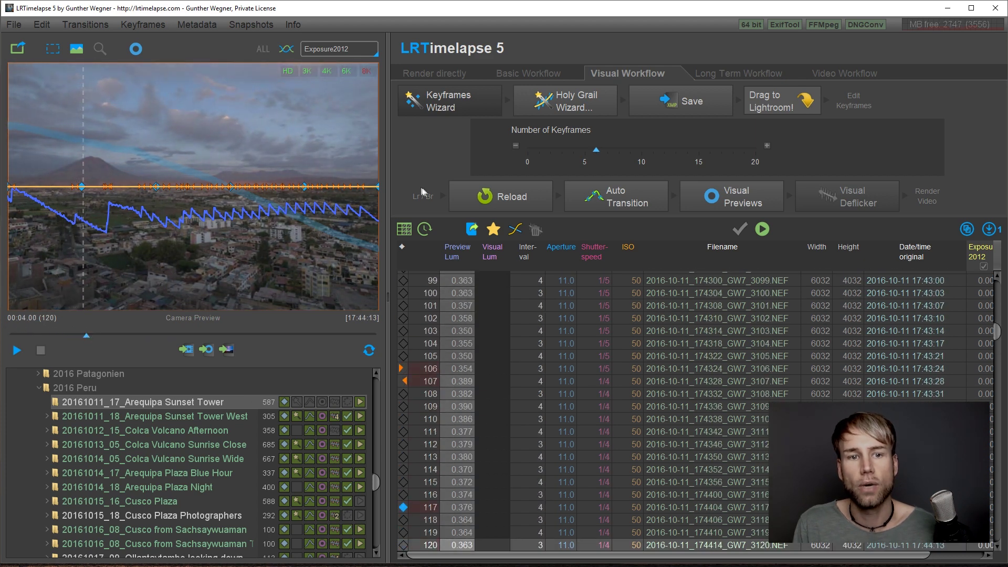
pyautogui.click(550, 101)
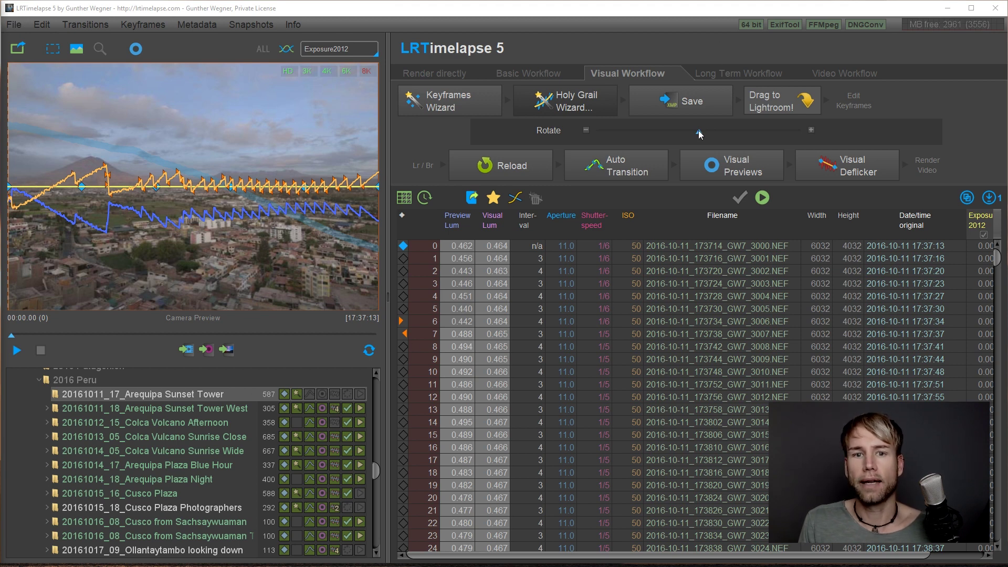
# Leave the correction curve level after test tilts, save to XMP, and send the sequence to Lightroom.
pyautogui.moveTo(698, 132)
pyautogui.mouseDown()
pyautogui.moveTo(636, 128)
pyautogui.moveTo(734, 132)
pyautogui.moveTo(713, 129)
pyautogui.mouseUp()
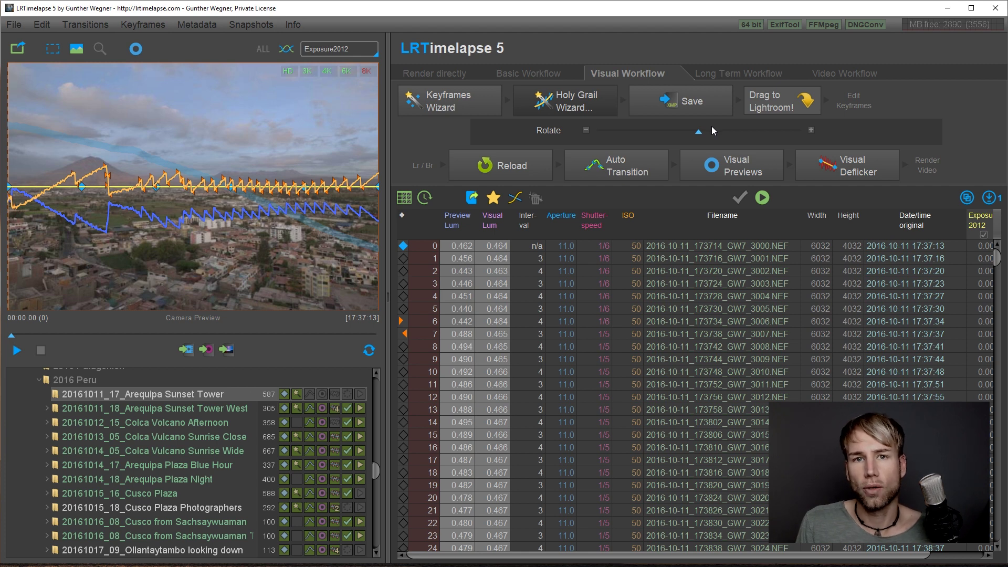
pyautogui.moveTo(699, 134); pyautogui.dragTo(625, 145)
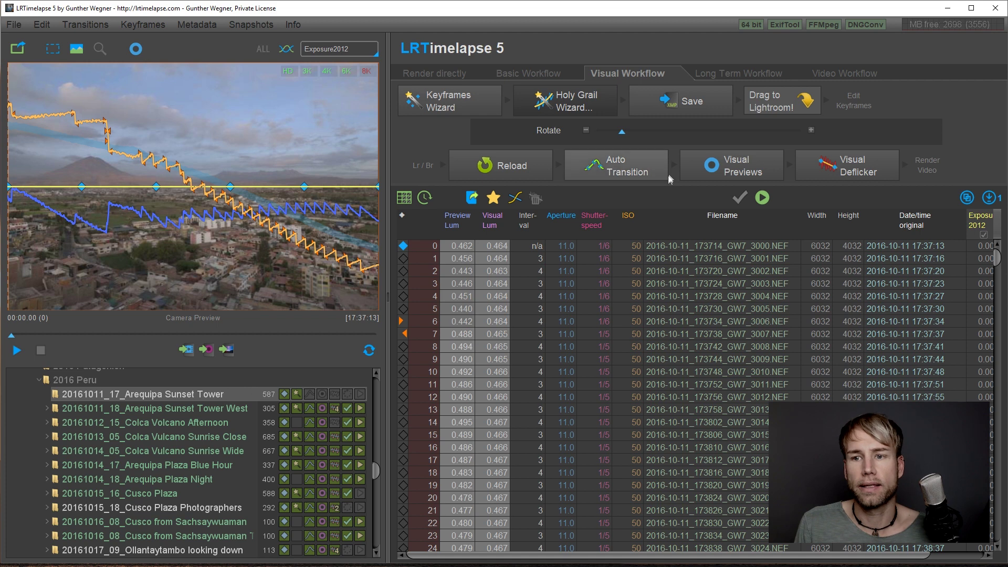
pyautogui.moveTo(623, 132); pyautogui.dragTo(699, 142)
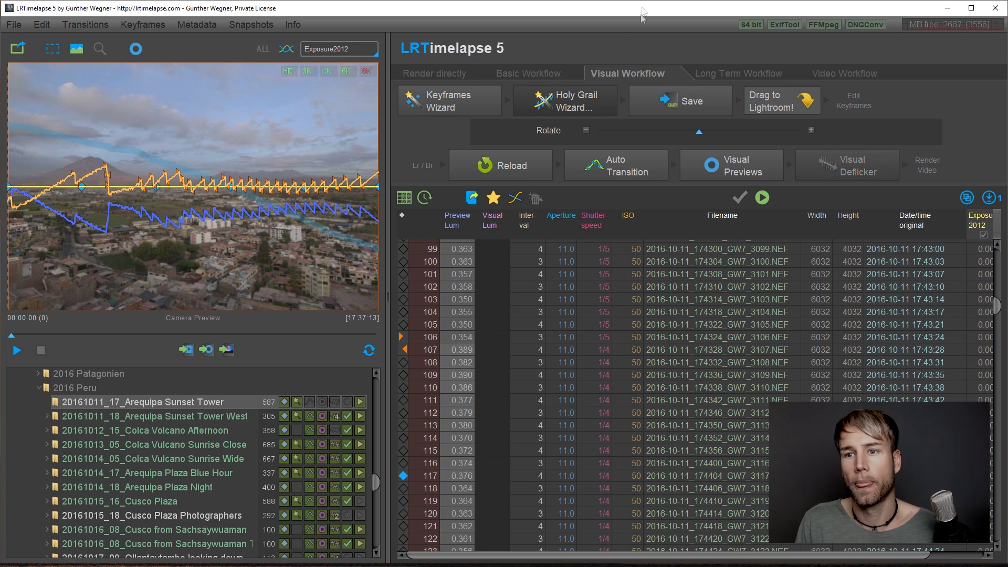
pyautogui.click(680, 106)
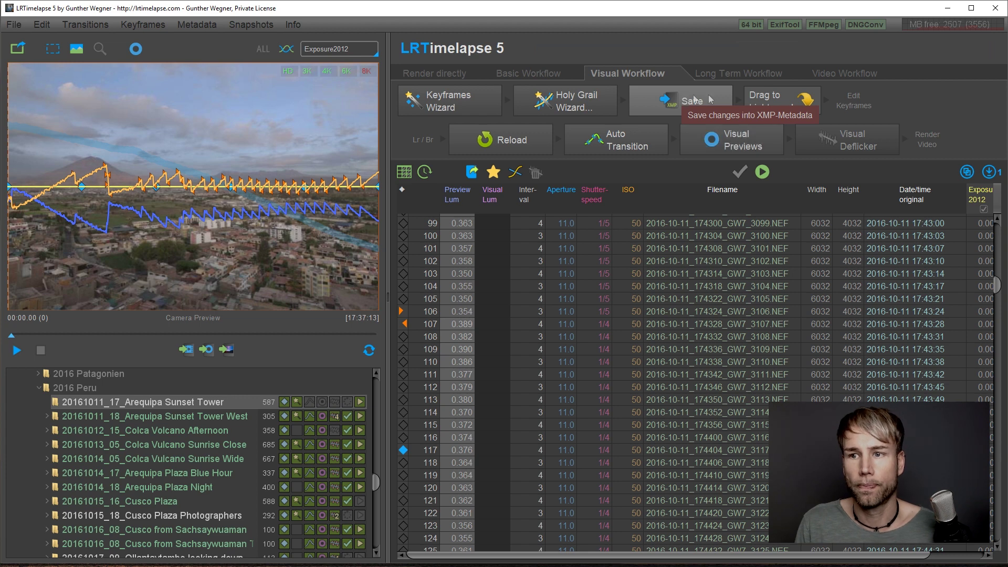
pyautogui.moveTo(767, 102); pyautogui.dragTo(275, 543)
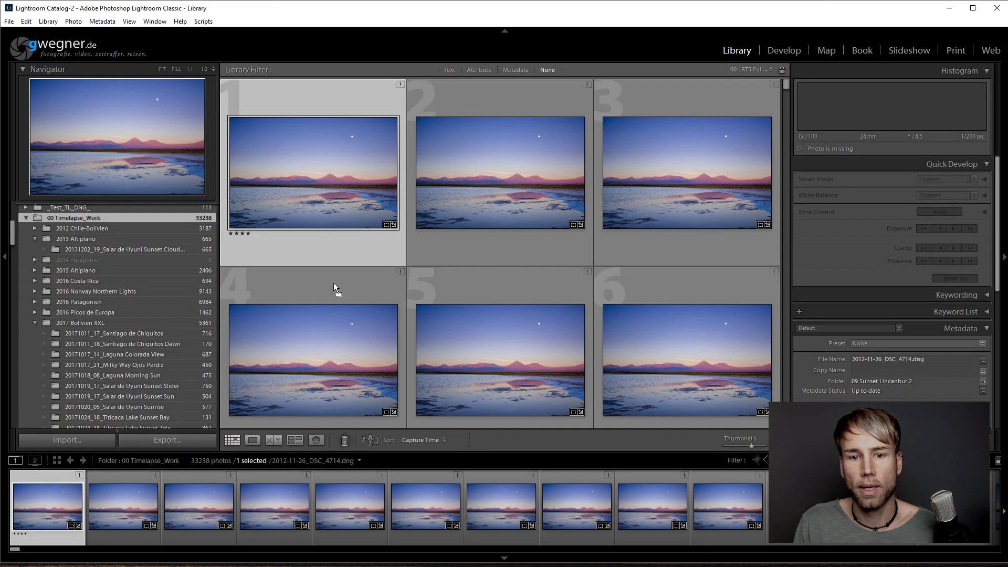
# Import the Arequipa Sunset Tower photos in place and filter them with the 01 LRT5 Keyframes preset.
pyautogui.moveTo(333, 283); pyautogui.dragTo(327, 283)
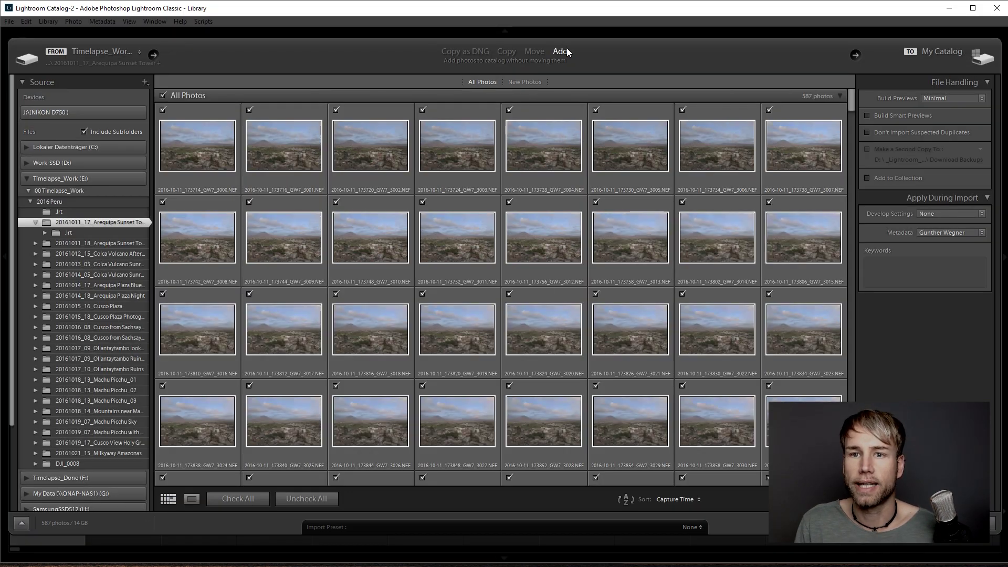
pyautogui.click(967, 526)
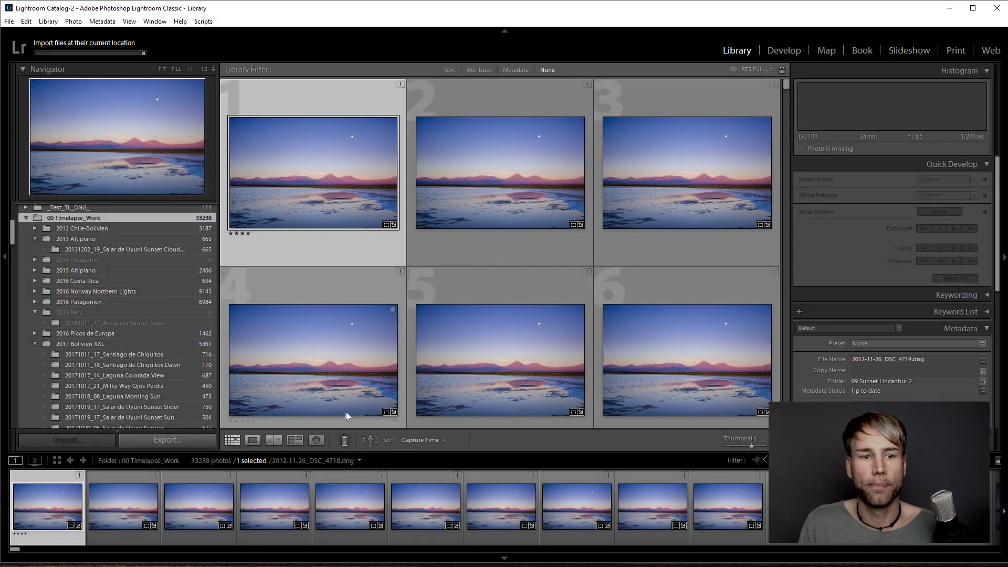
pyautogui.click(141, 323)
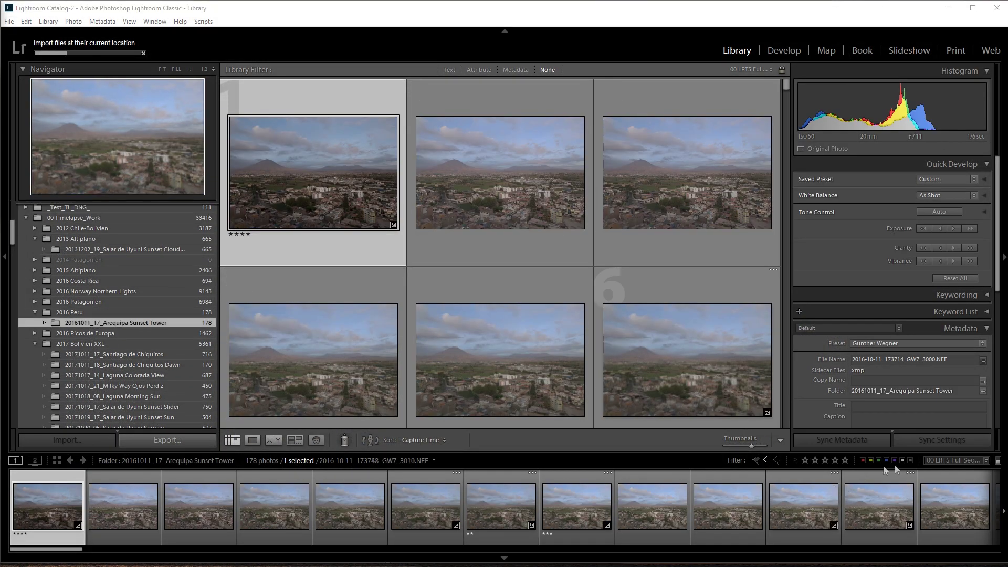
pyautogui.click(956, 460)
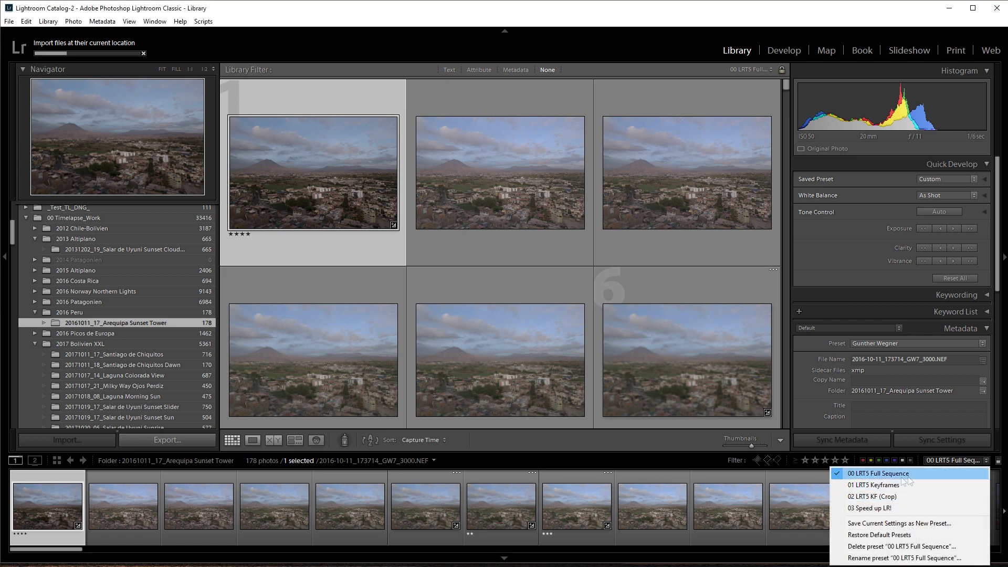
pyautogui.click(874, 485)
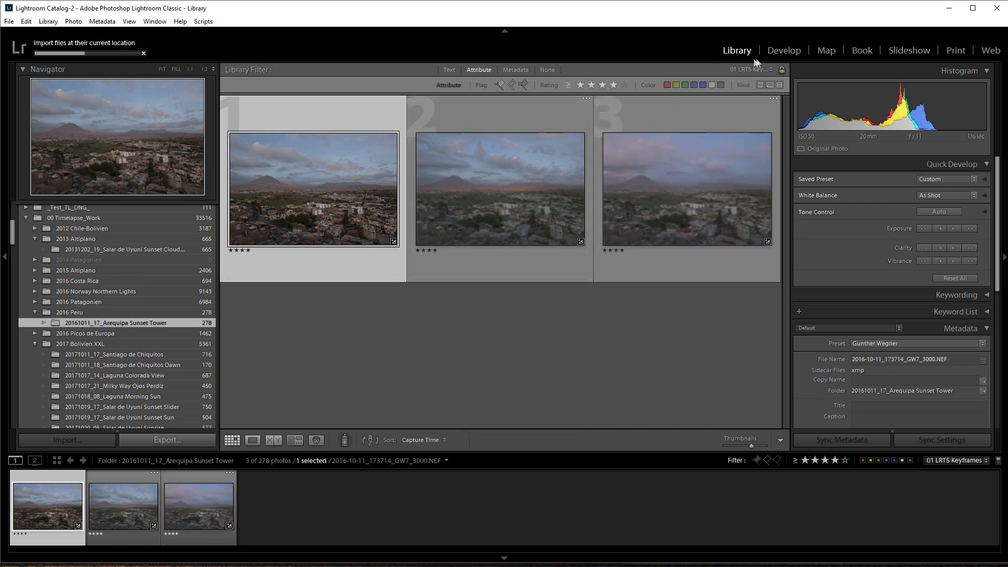
# In Develop, grade the first keyframe: Exposure +0.97, Highlights -75, Shadows +52, Whites +29, Blacks -19.
pyautogui.click(783, 52)
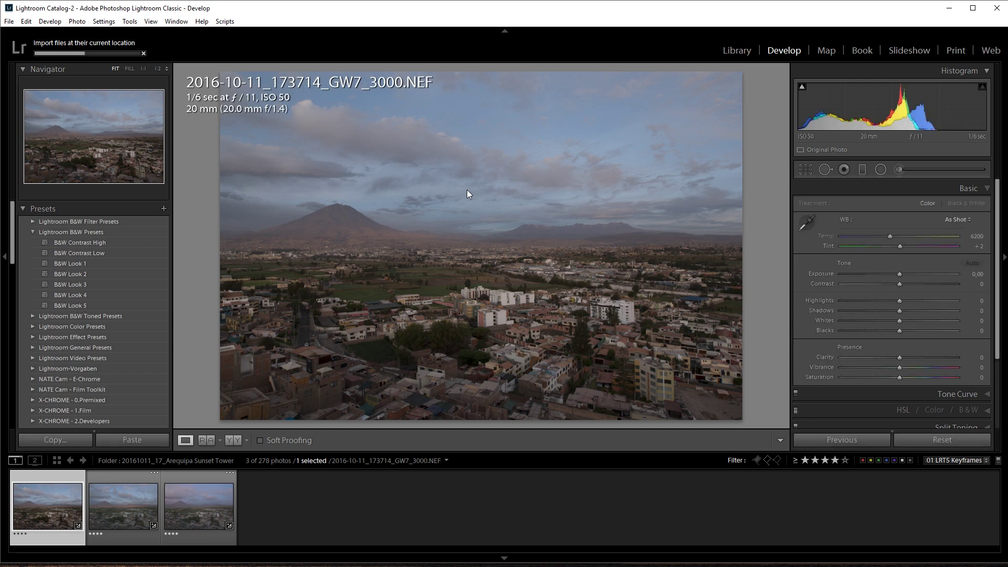
pyautogui.moveTo(900, 301); pyautogui.dragTo(856, 299)
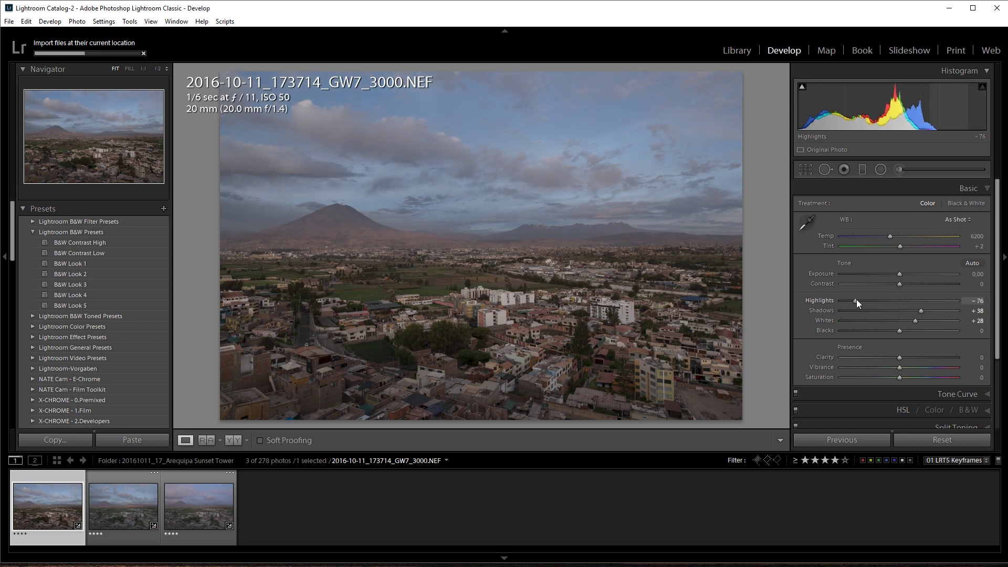
pyautogui.moveTo(937, 311); pyautogui.dragTo(887, 330)
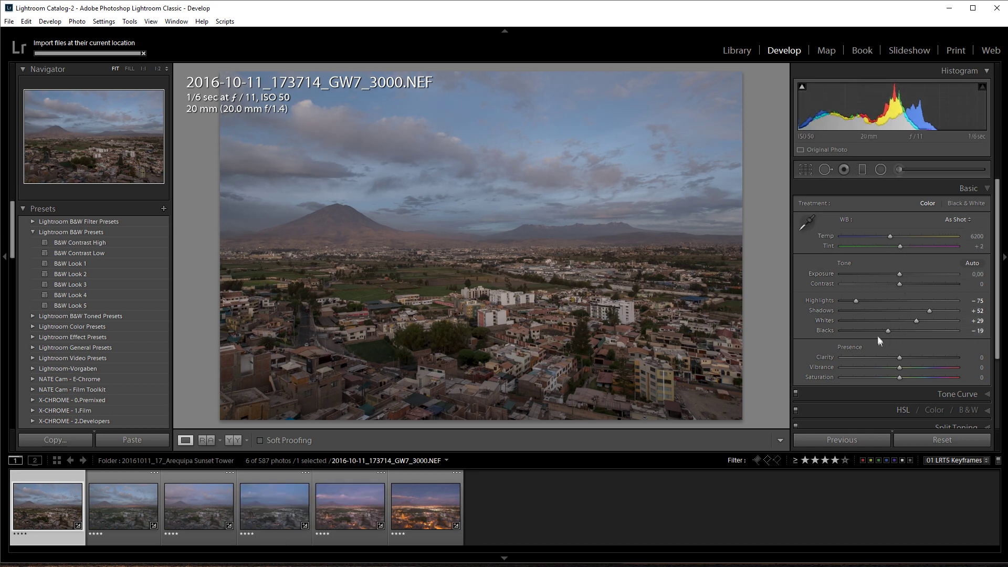
pyautogui.moveTo(900, 274); pyautogui.dragTo(910, 274)
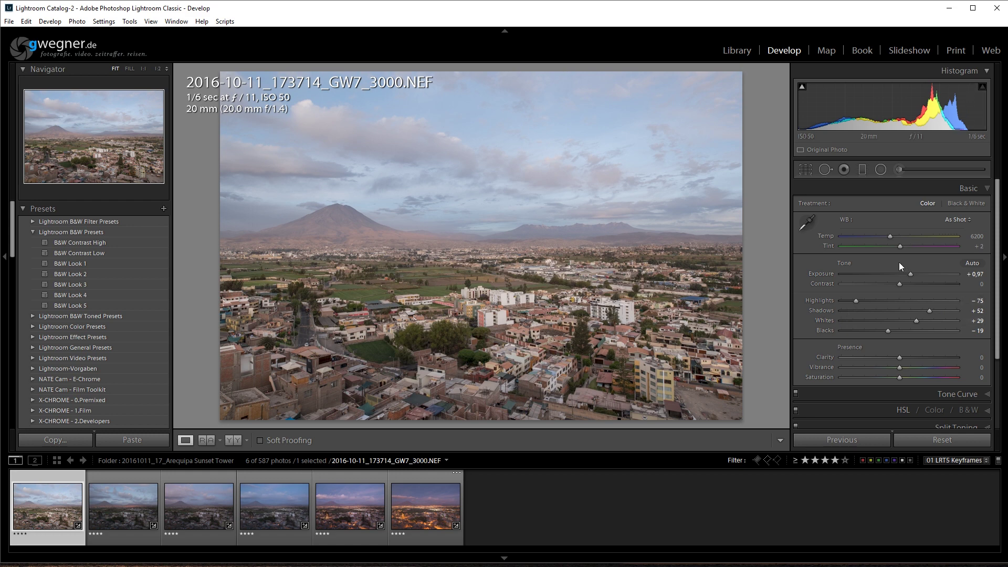
pyautogui.moveTo(912, 276); pyautogui.dragTo(912, 275)
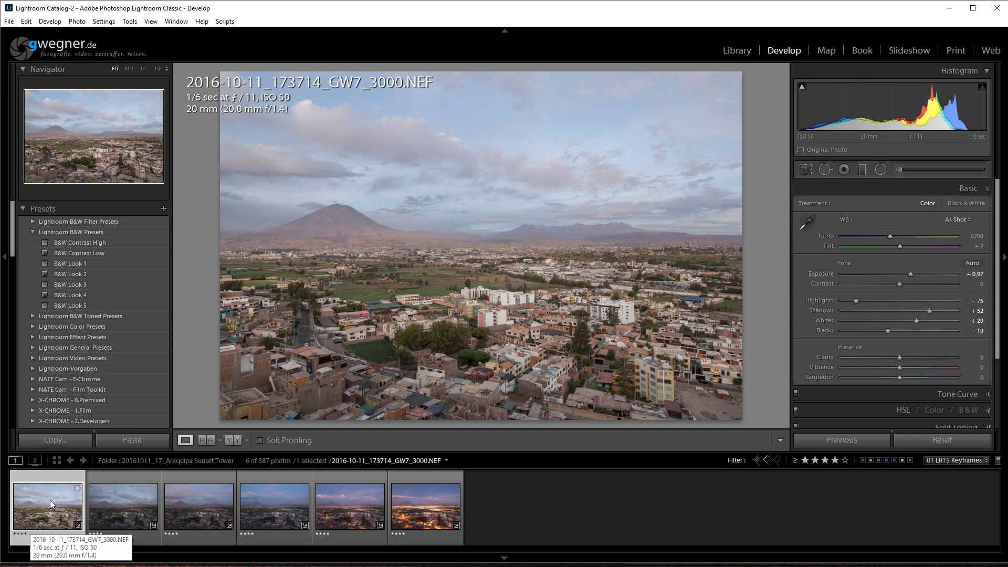
pyautogui.press('m')
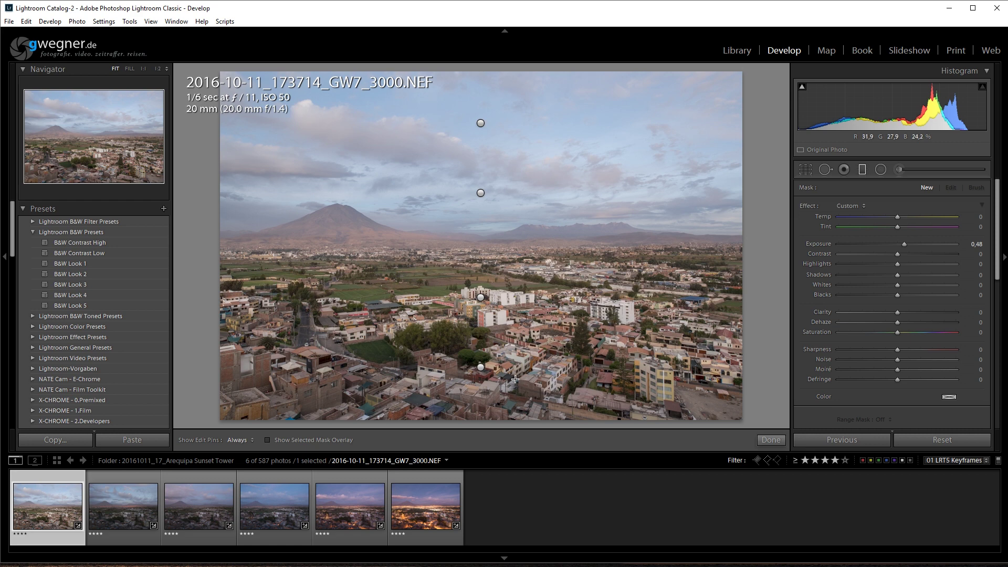
# Move the middle sky gradient lower, tilt it slightly, and give it Exposure -0.54 and Dehaze 21.
pyautogui.click(481, 194)
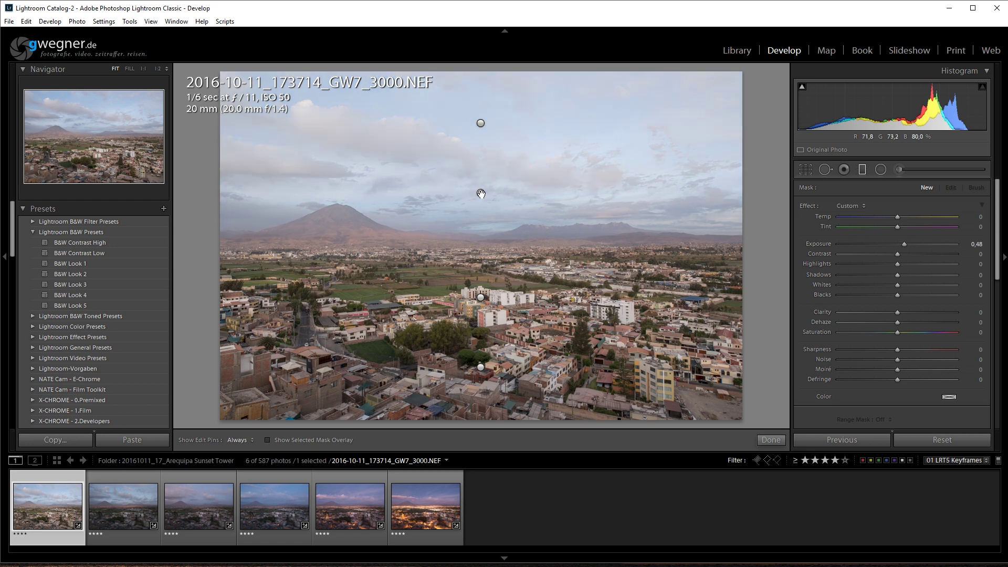
pyautogui.click(481, 193)
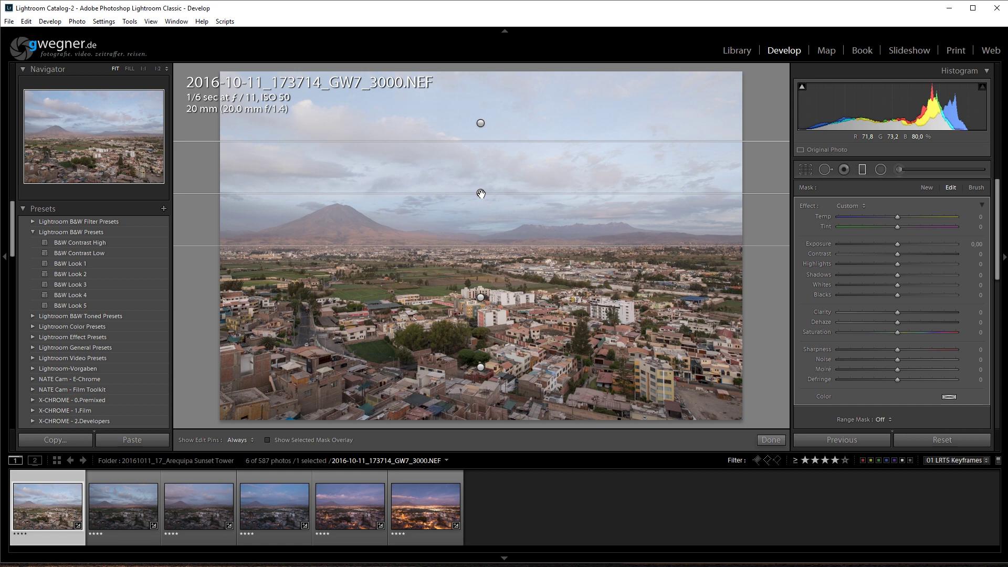
pyautogui.moveTo(481, 193); pyautogui.dragTo(482, 227)
pyautogui.moveTo(407, 225); pyautogui.dragTo(399, 225)
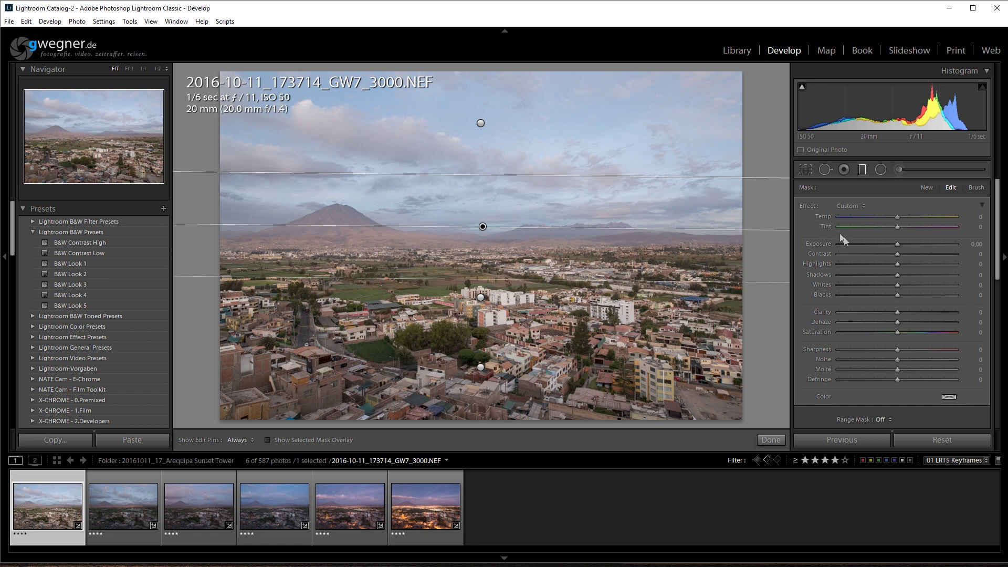
pyautogui.moveTo(895, 246); pyautogui.dragTo(889, 244)
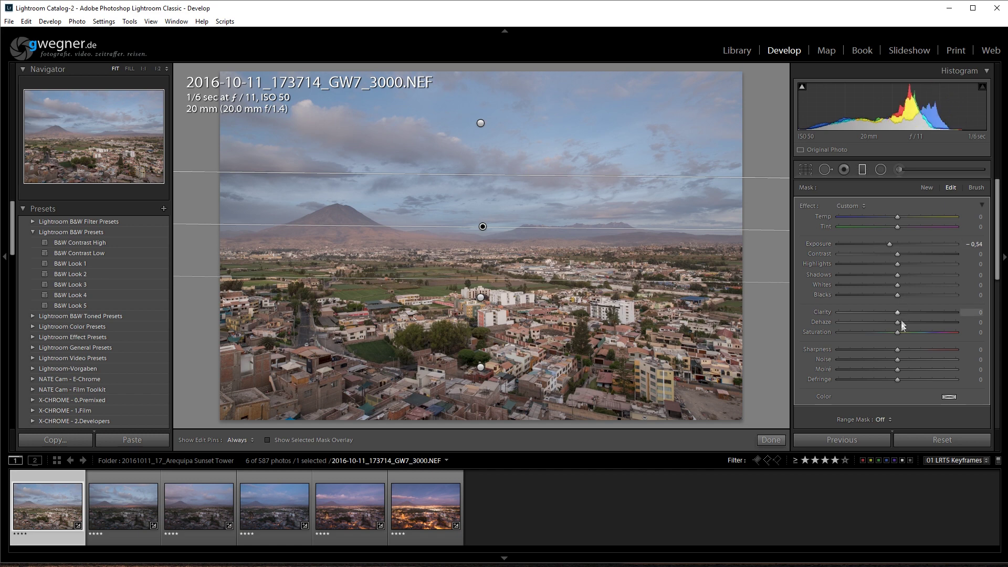
pyautogui.moveTo(901, 323); pyautogui.dragTo(910, 326)
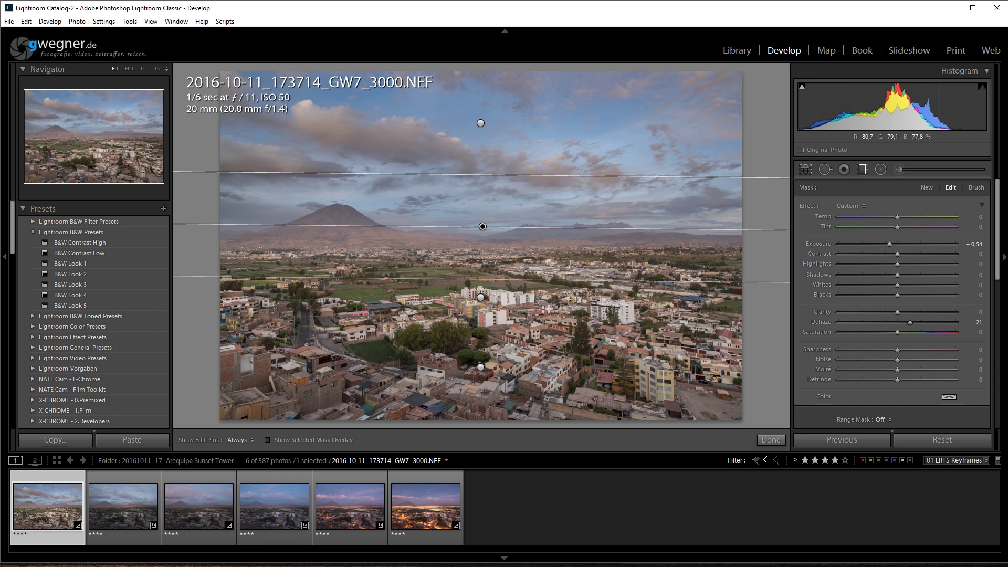
pyautogui.press('m')
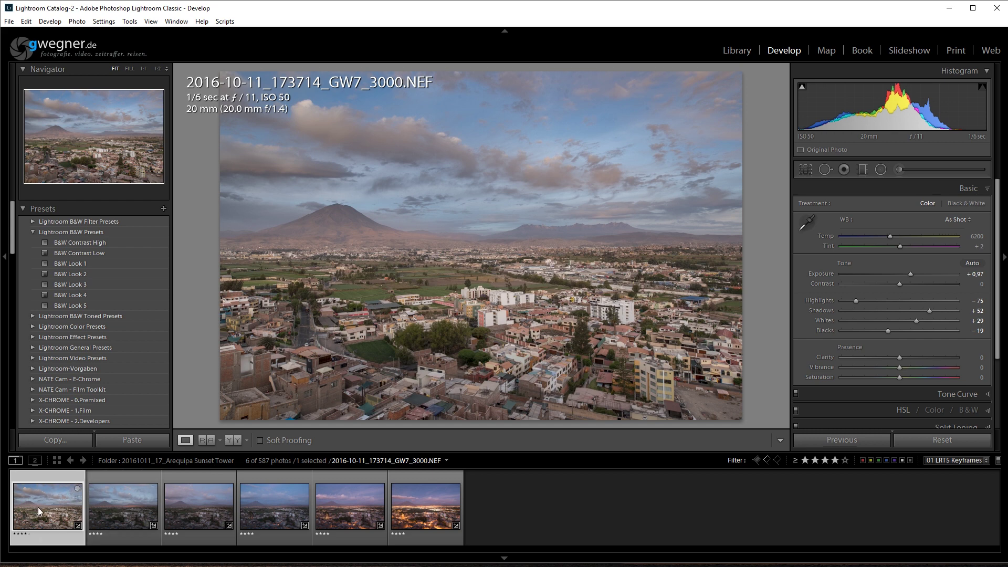
pyautogui.keyDown('ctrl'); pyautogui.click(112, 503); pyautogui.keyUp('ctrl')
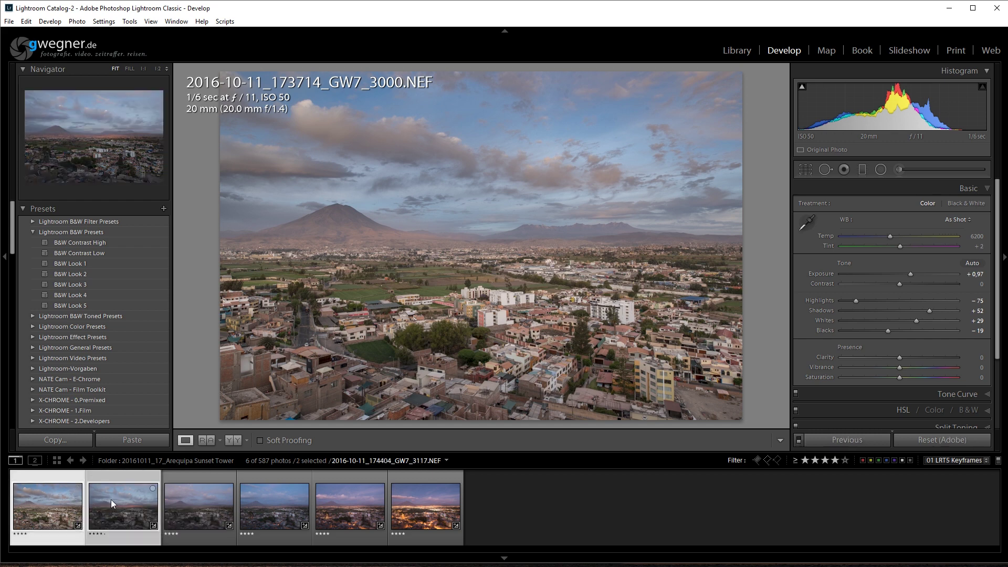
# Run LRTimelapse Sync Keyframes pair by pair to copy the grade to keyframes two, three and four.
pyautogui.click(228, 23)
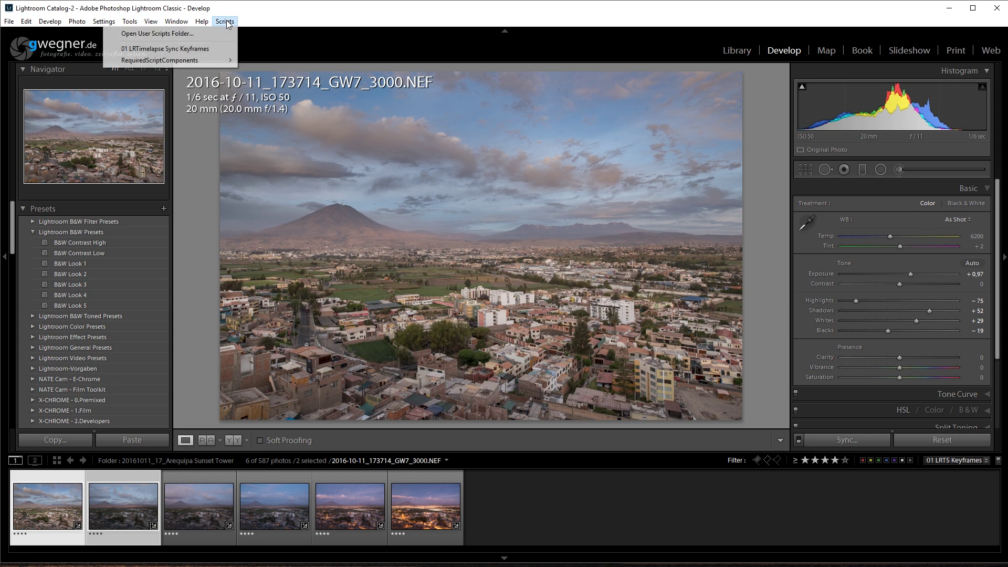
pyautogui.click(172, 49)
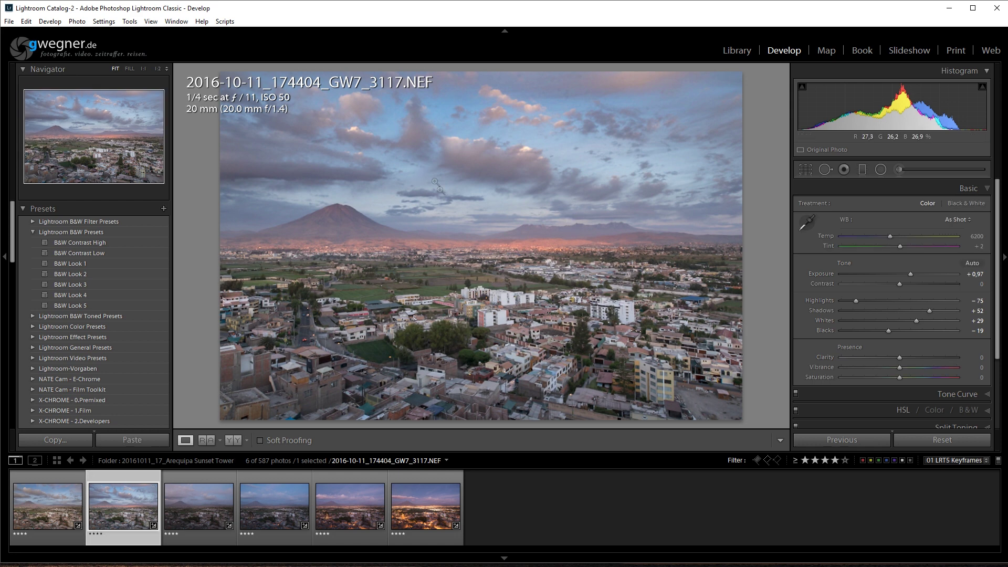
pyautogui.keyDown('ctrl'); pyautogui.click(204, 479); pyautogui.keyUp('ctrl')
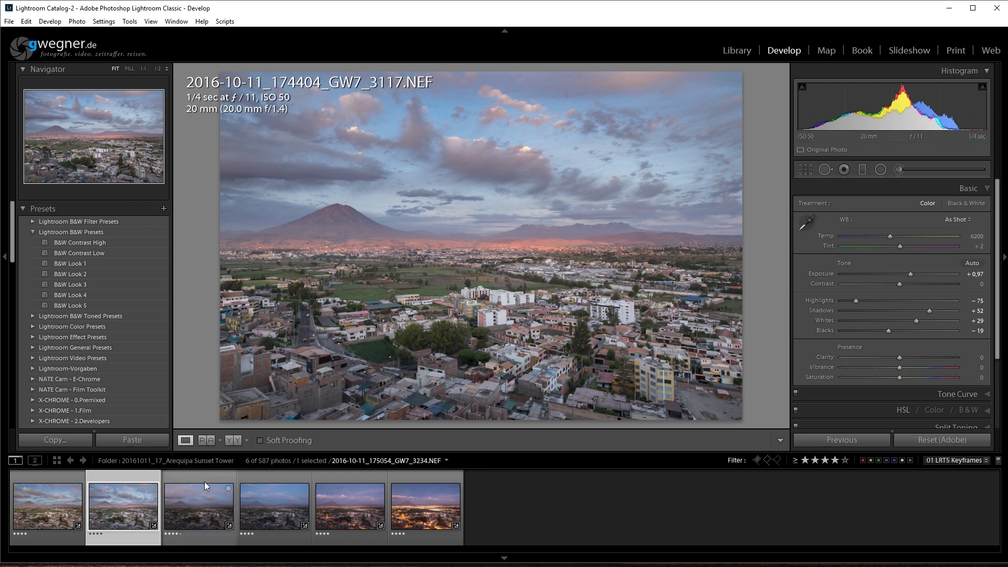
pyautogui.click(225, 21)
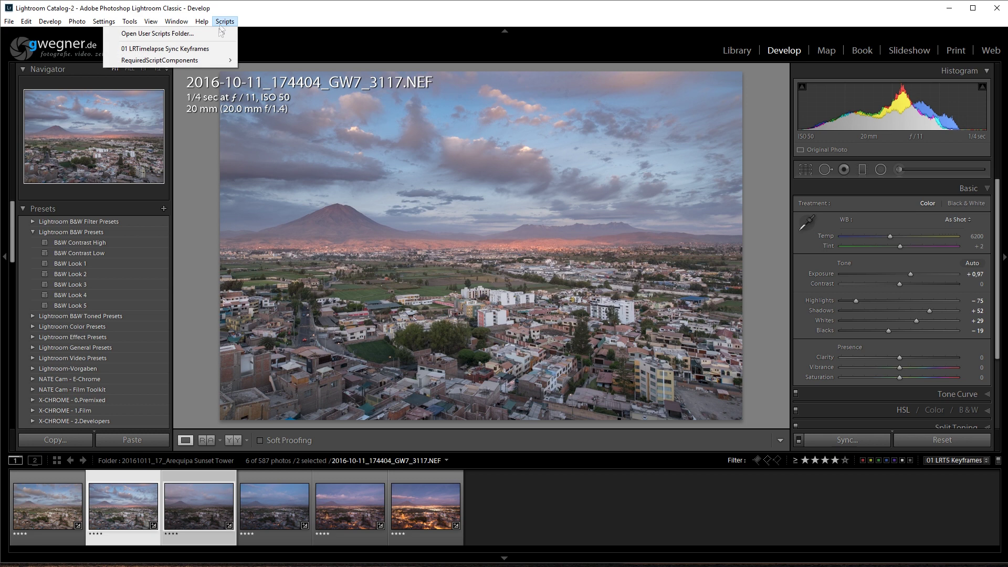
pyautogui.click(210, 48)
pyautogui.click(209, 477)
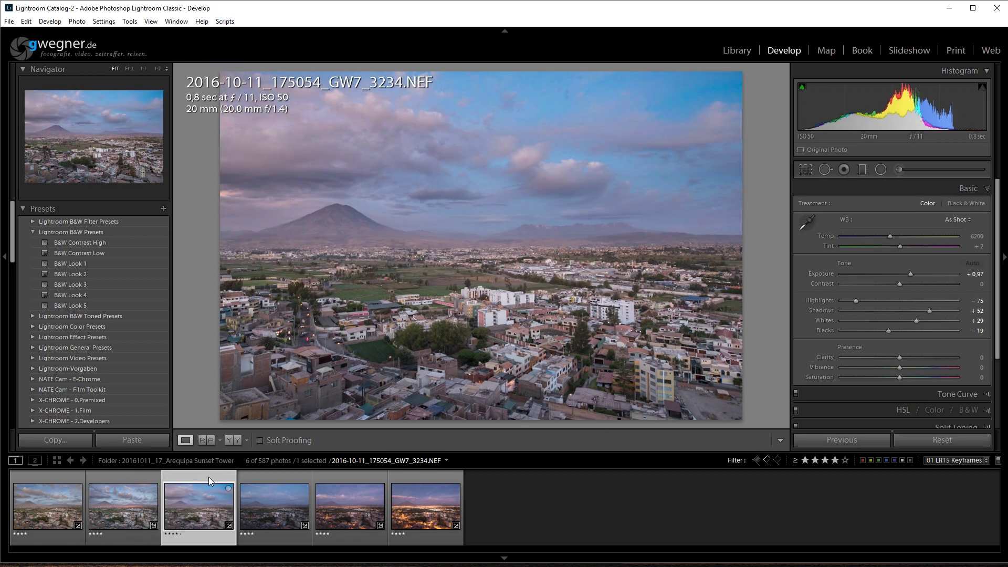
pyautogui.keyDown('ctrl'); pyautogui.click(275, 483); pyautogui.keyUp('ctrl')
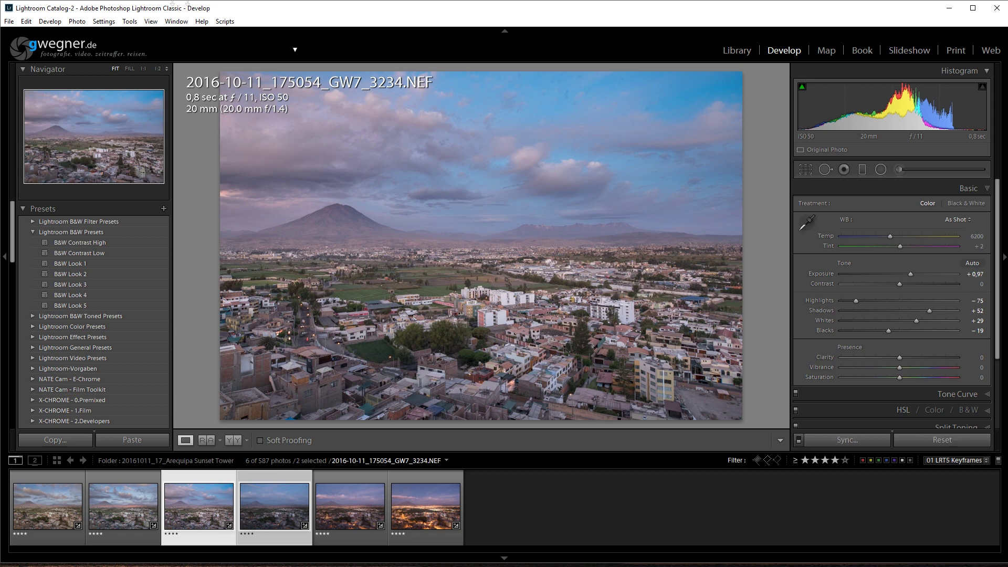
pyautogui.click(224, 21)
pyautogui.click(247, 45)
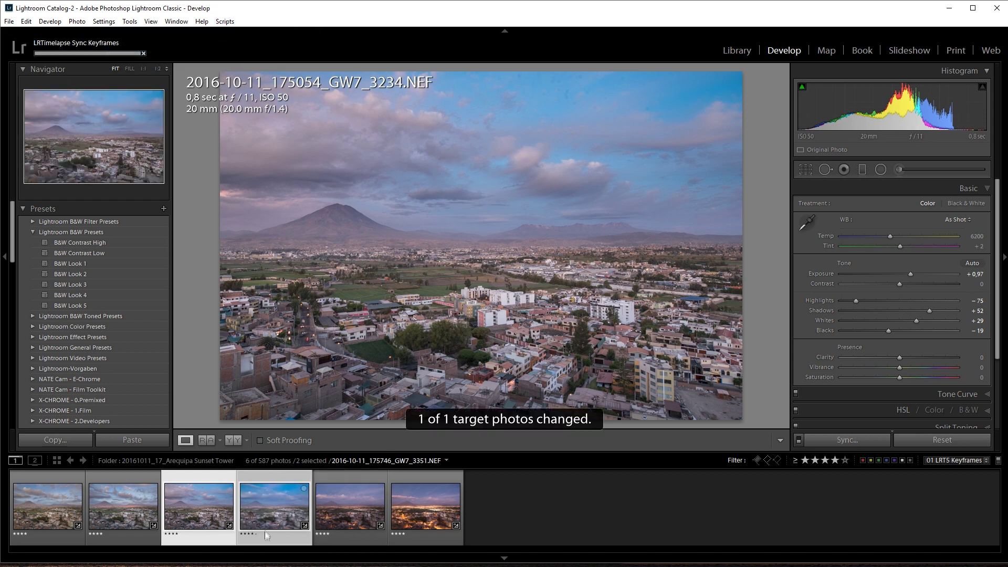
# Trim the fourth keyframe's exposure and brighten its whites.
pyautogui.click(270, 486)
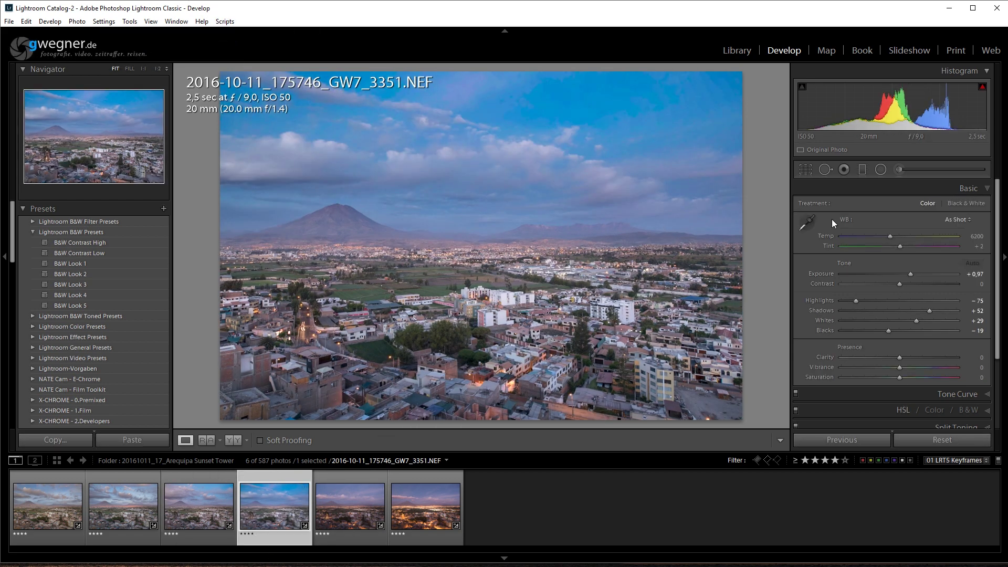
pyautogui.moveTo(910, 274); pyautogui.dragTo(904, 274)
pyautogui.moveTo(917, 320); pyautogui.dragTo(877, 331)
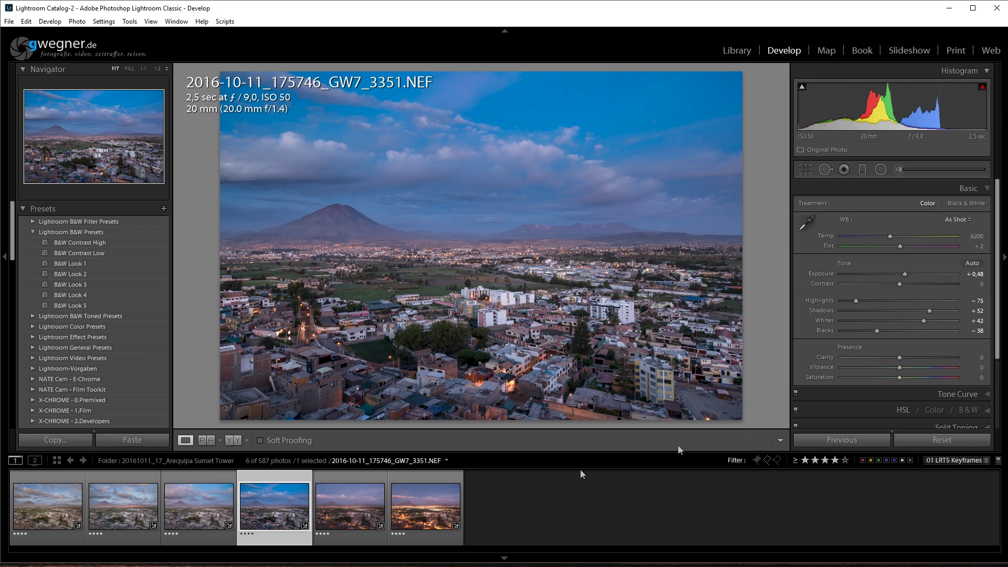
# Sync the grade onto the fifth keyframe and set its Exposure -0.07 and Tint -20.
pyautogui.keyDown('ctrl'); pyautogui.click(323, 481); pyautogui.keyUp('ctrl')
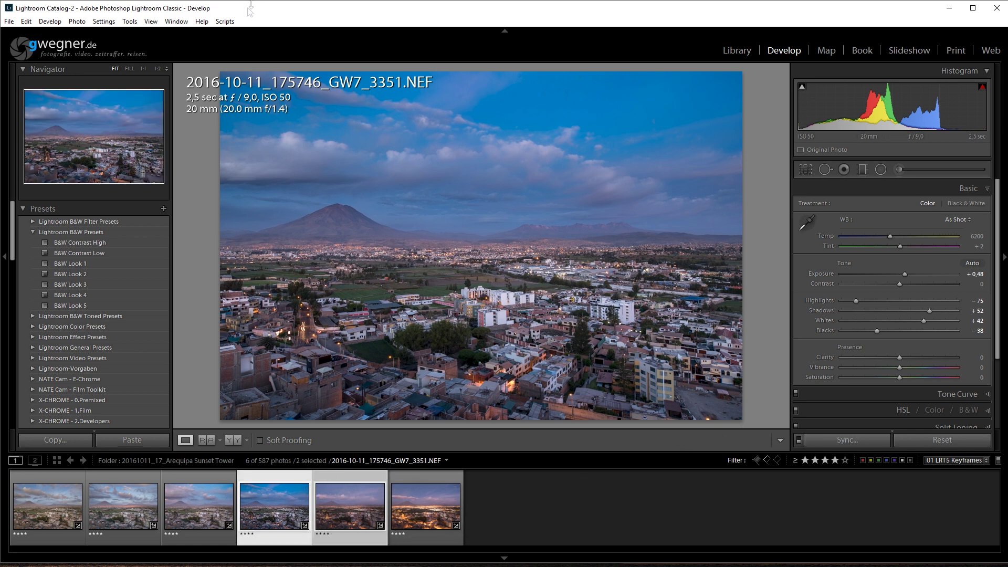
pyautogui.click(224, 21)
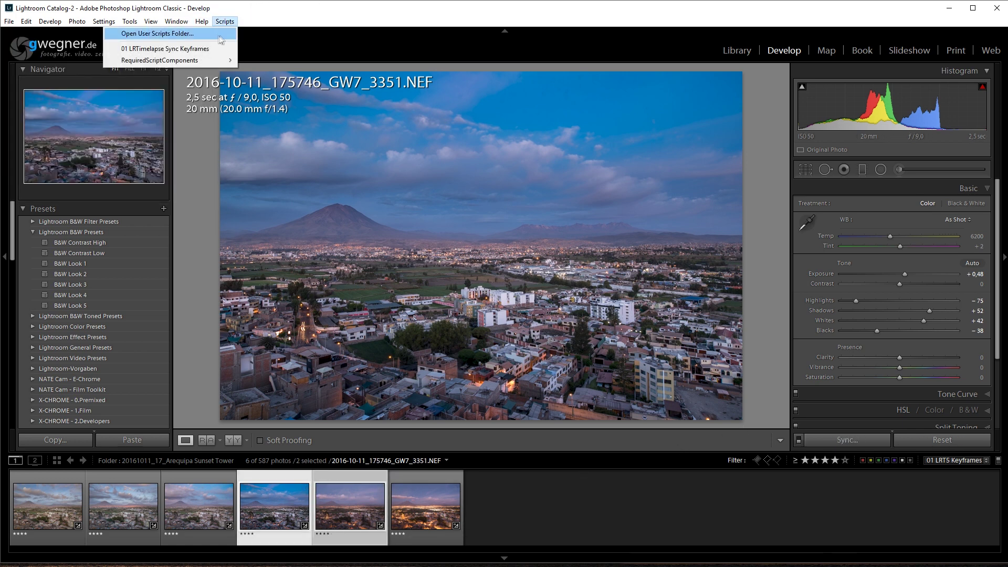
pyautogui.click(200, 49)
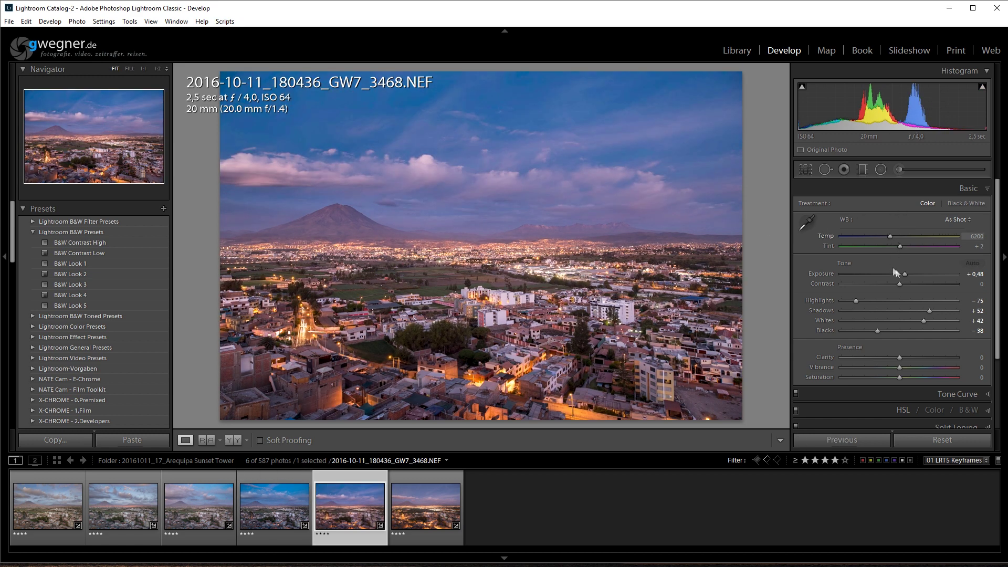
pyautogui.moveTo(900, 274); pyautogui.dragTo(897, 274)
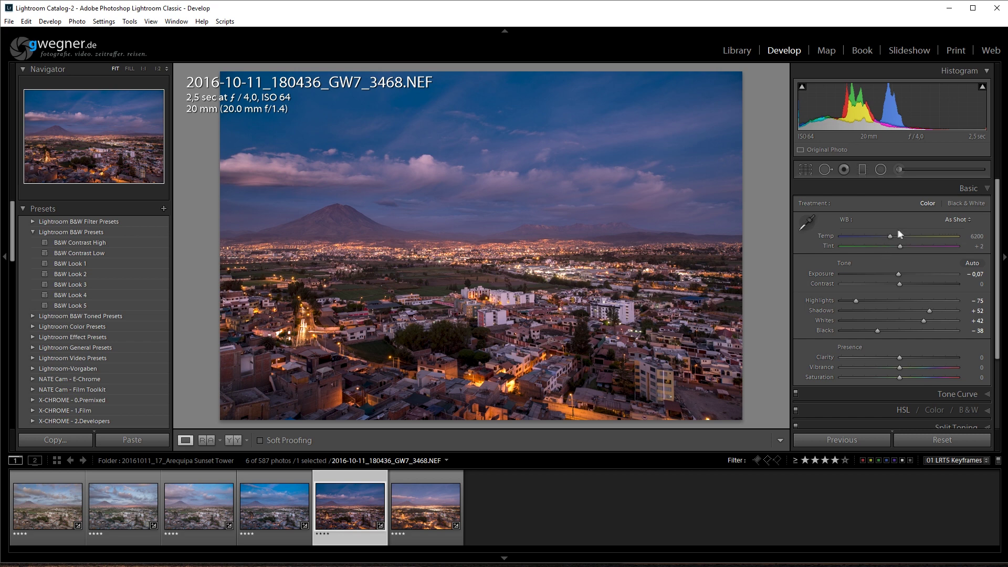
pyautogui.moveTo(900, 245); pyautogui.dragTo(889, 247)
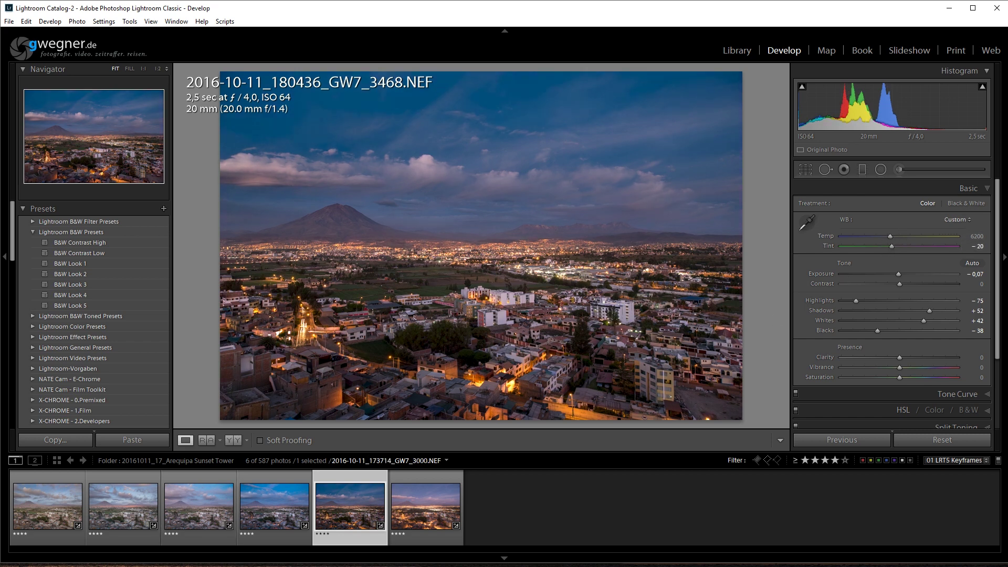
pyautogui.keyDown('ctrl'); pyautogui.click(425, 506); pyautogui.keyUp('ctrl')
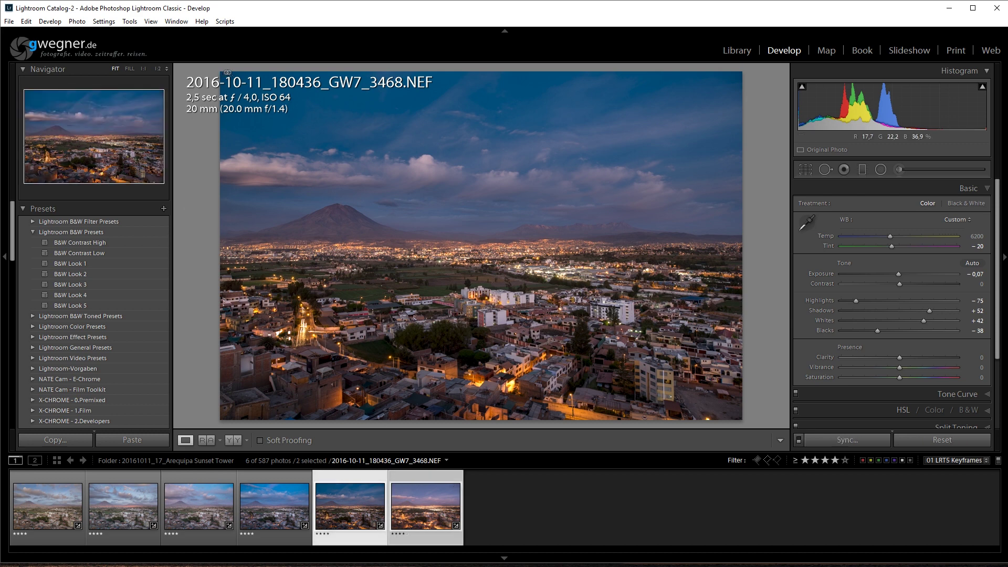
# Sync the grade onto the last keyframe, then set its Whites to +18 and Temp to 4624.
pyautogui.click(225, 22)
pyautogui.click(168, 47)
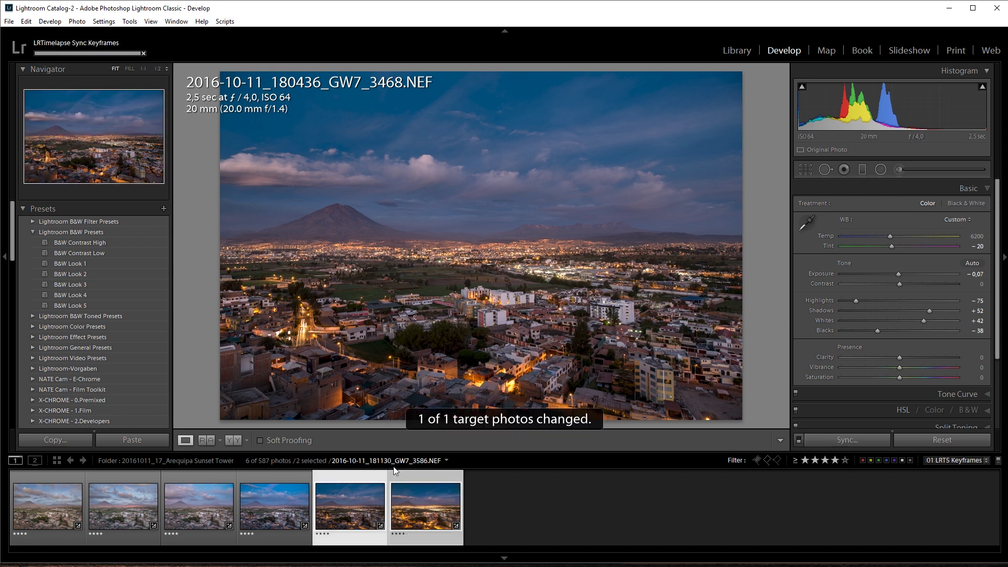
pyautogui.click(418, 473)
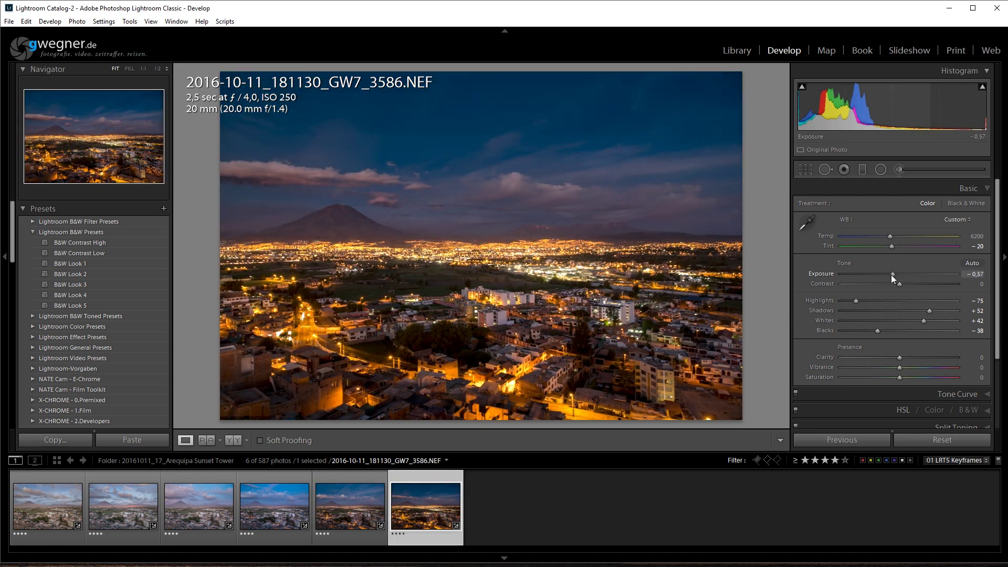
pyautogui.moveTo(921, 320); pyautogui.dragTo(906, 321)
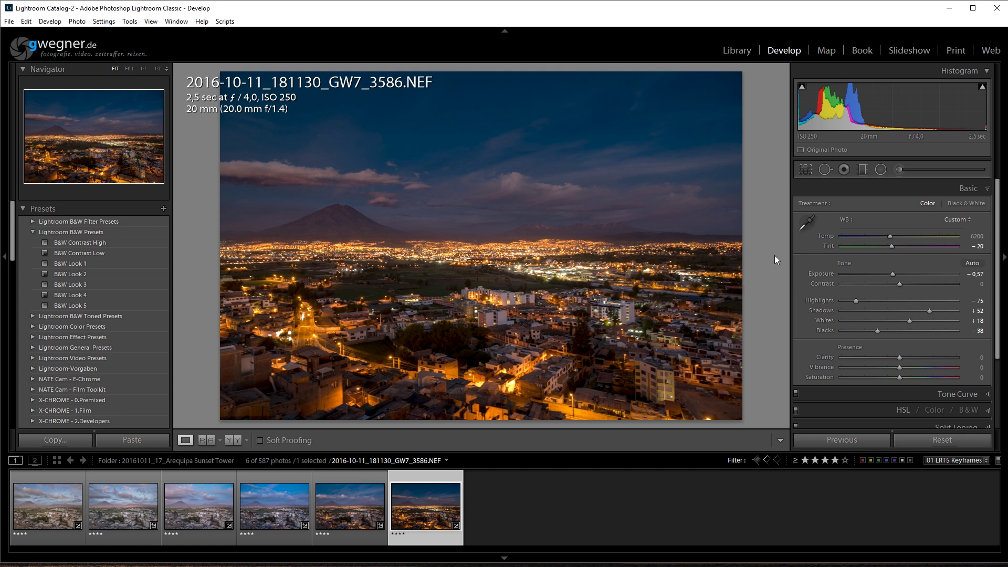
pyautogui.moveTo(893, 237); pyautogui.dragTo(874, 236)
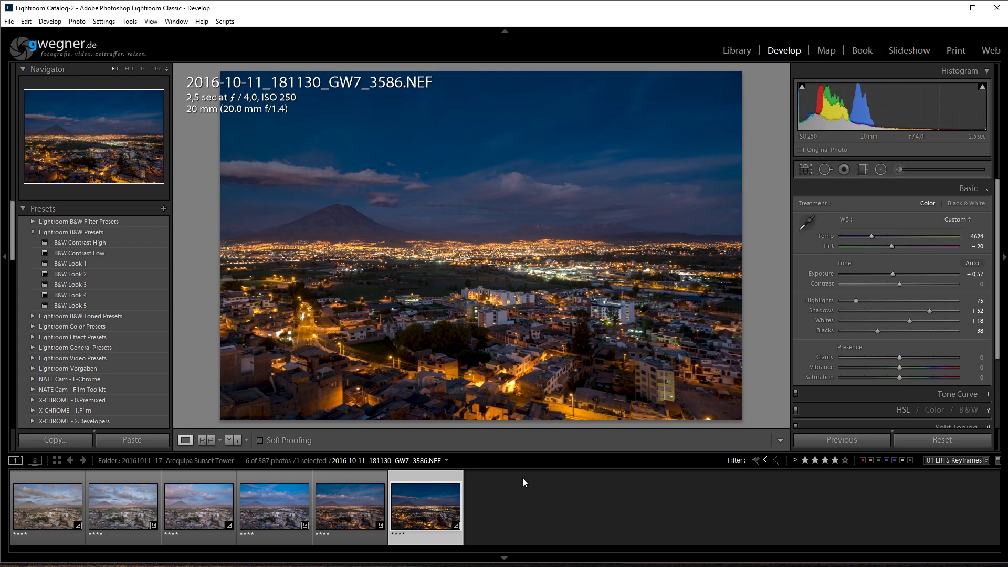
# Select all six keyframes in the Library grid, save their metadata to files, then return to LRTimelapse.
pyautogui.press('g')
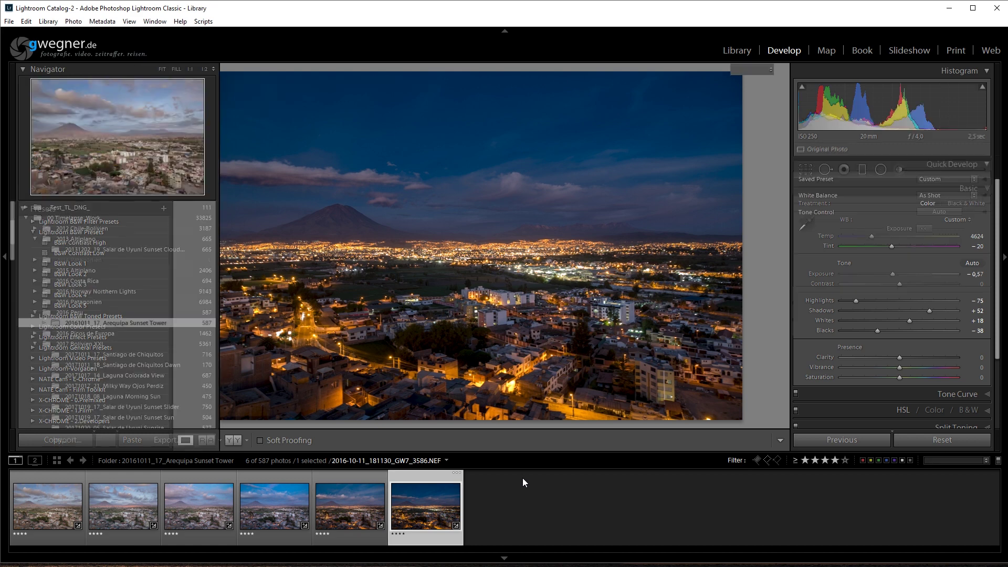
pyautogui.hotkey('ctrl', 'a')
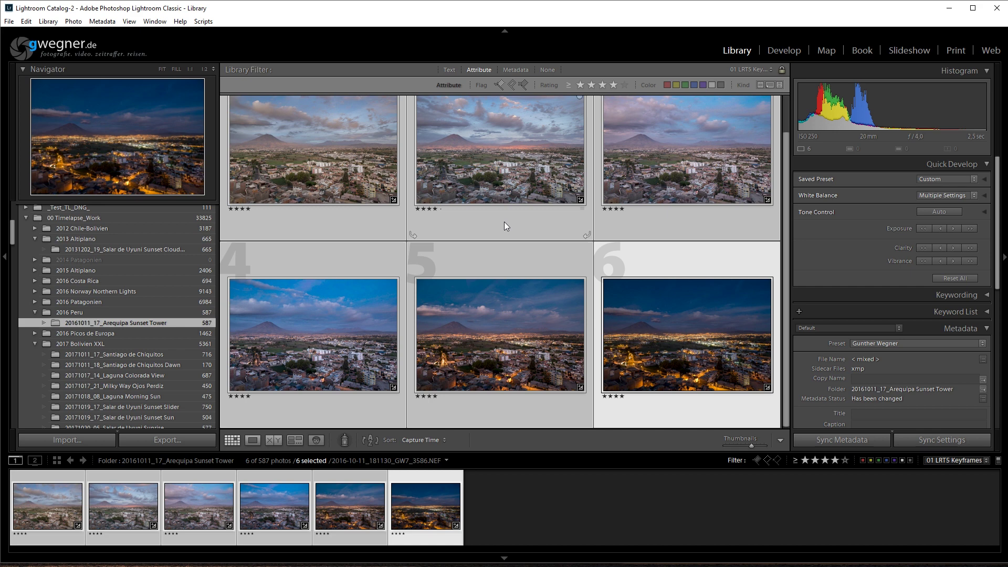
pyautogui.click(104, 22)
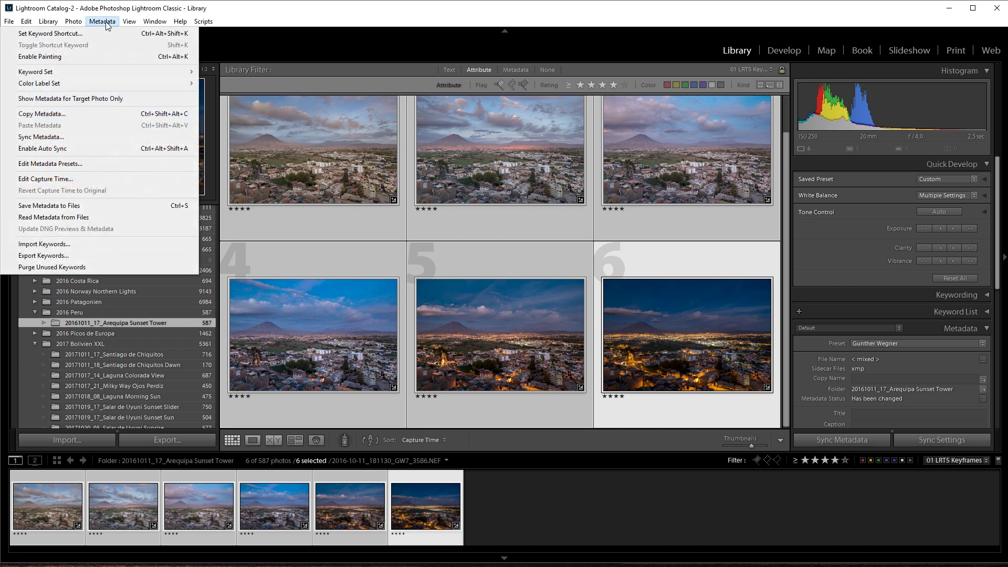
pyautogui.click(68, 205)
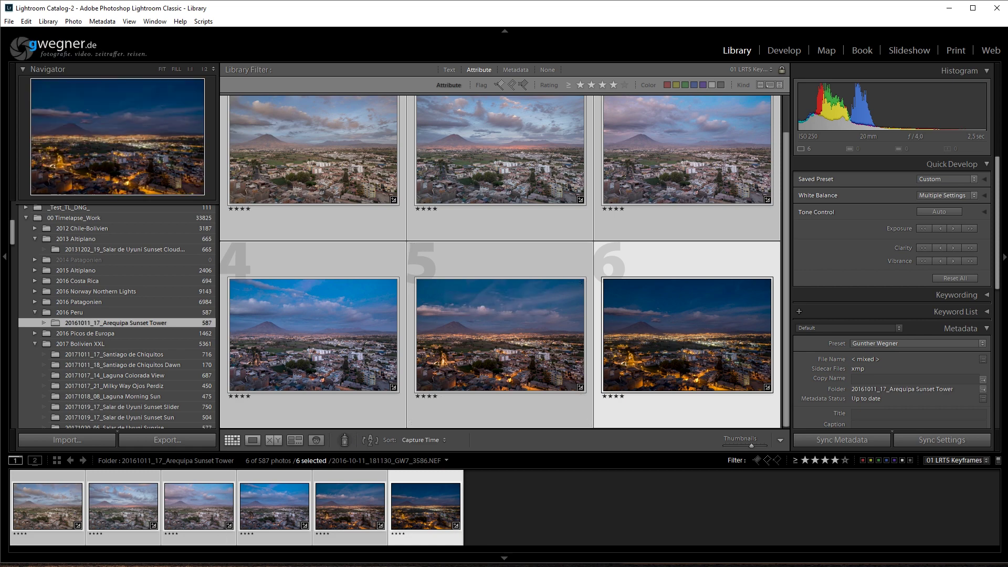
pyautogui.hotkey('alt', 'Tab')
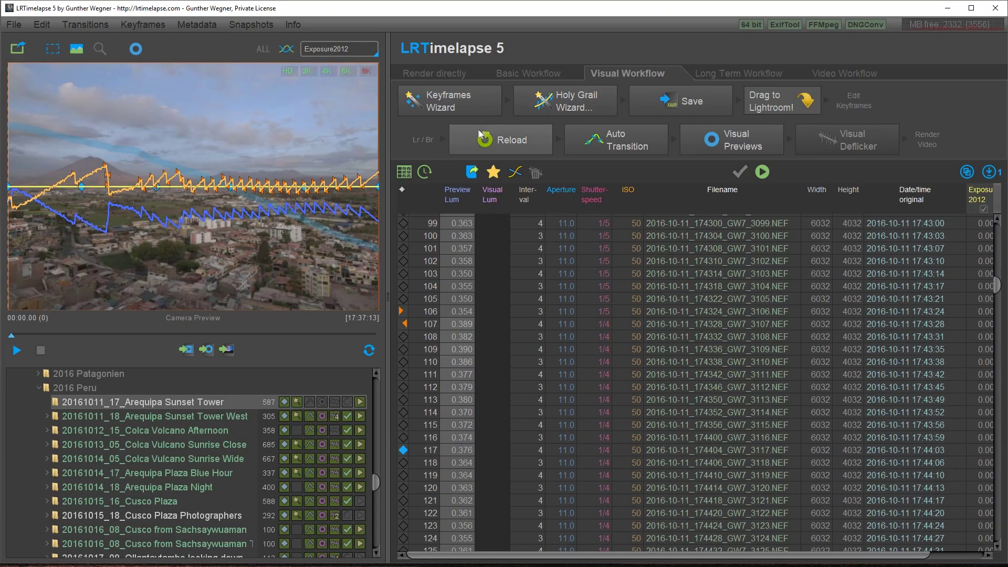
# Reload the graded keyframe metadata, create the auto transition and render visual previews of the sequence.
pyautogui.click(508, 141)
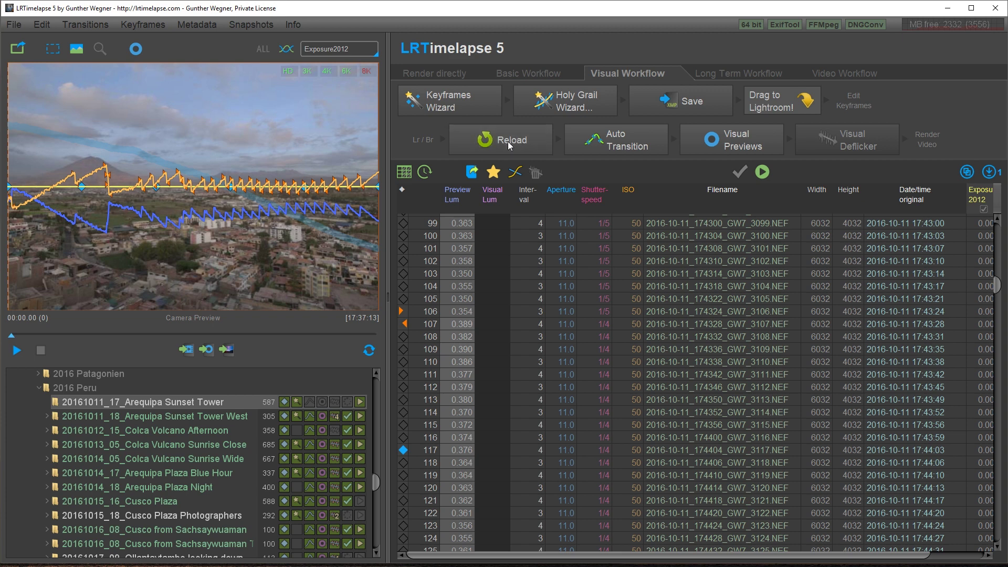
pyautogui.click(605, 139)
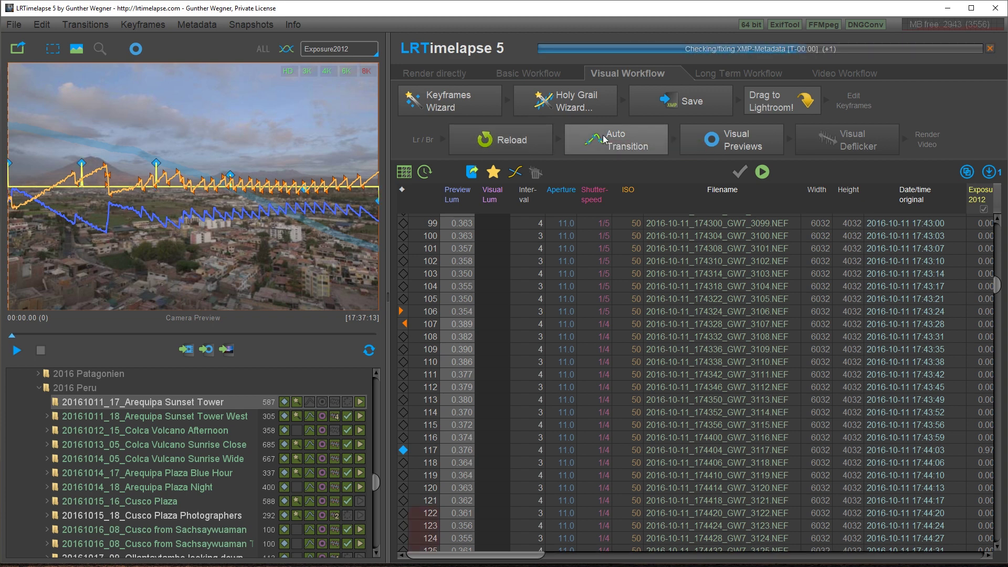
pyautogui.click(723, 141)
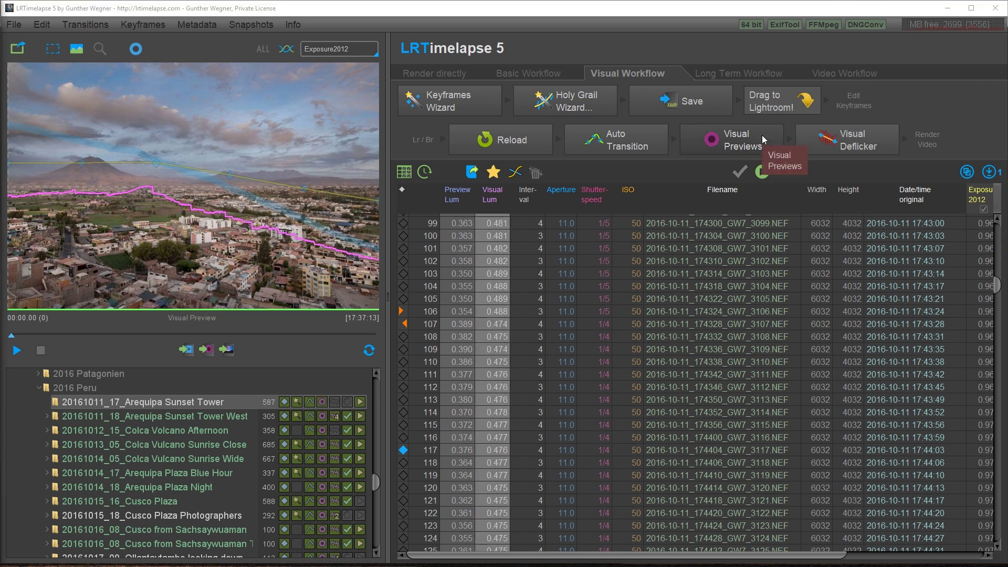
pyautogui.click(822, 139)
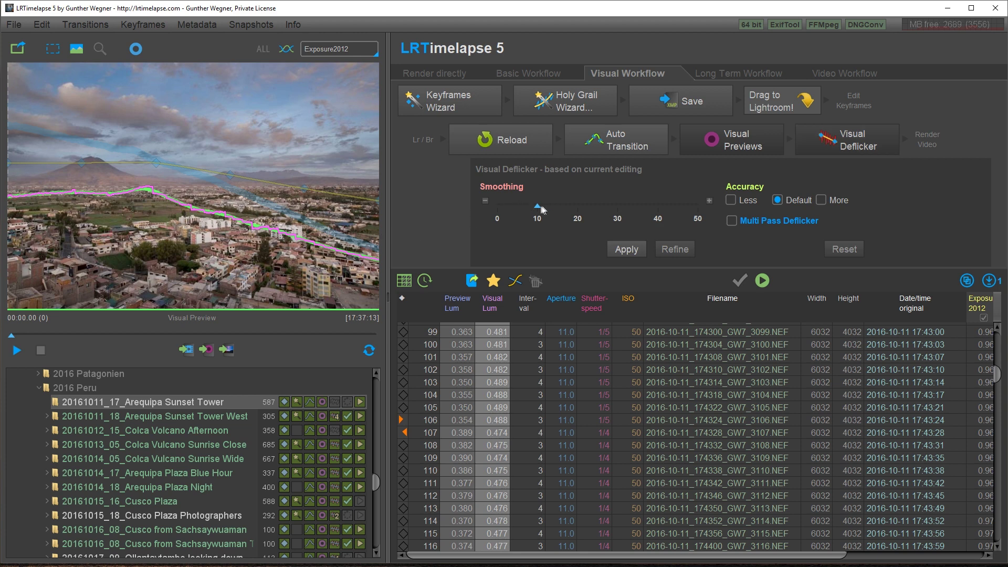
# Raise deflicker smoothing from 10 to about 25, enable Multi Pass Deflicker with 2 passes, and apply.
pyautogui.moveTo(538, 206); pyautogui.dragTo(602, 215)
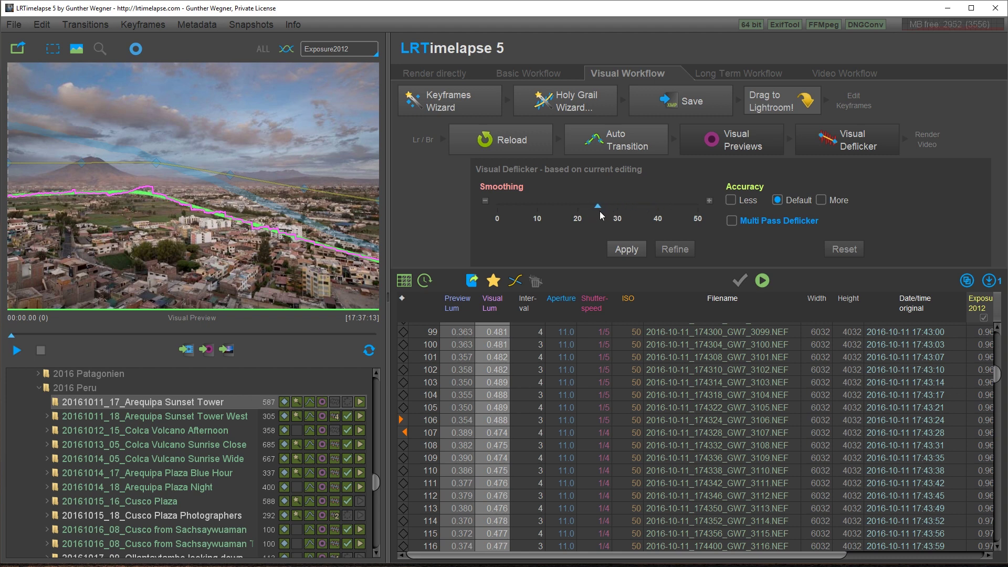
pyautogui.moveTo(682, 370); pyautogui.dragTo(757, 263)
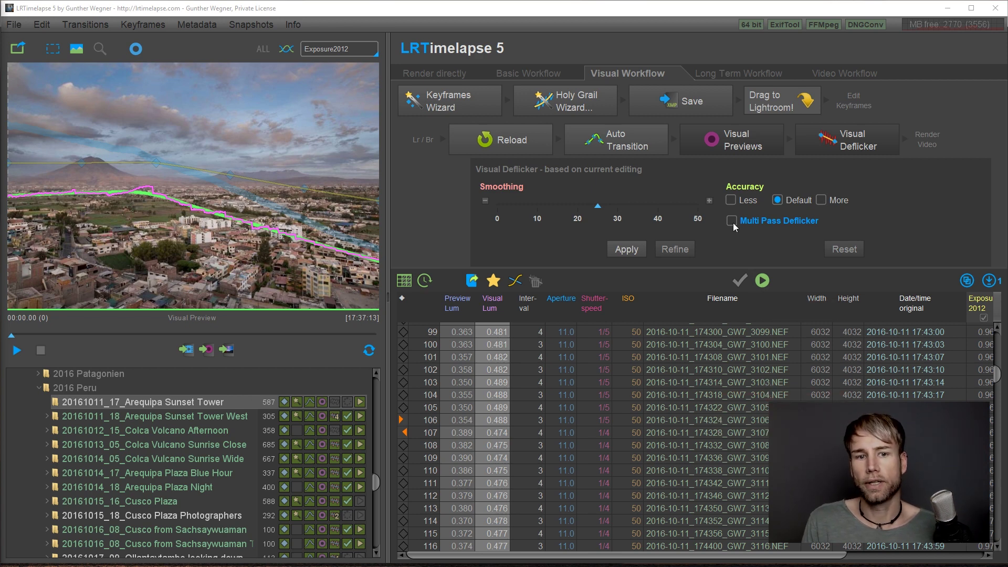
pyautogui.click(732, 221)
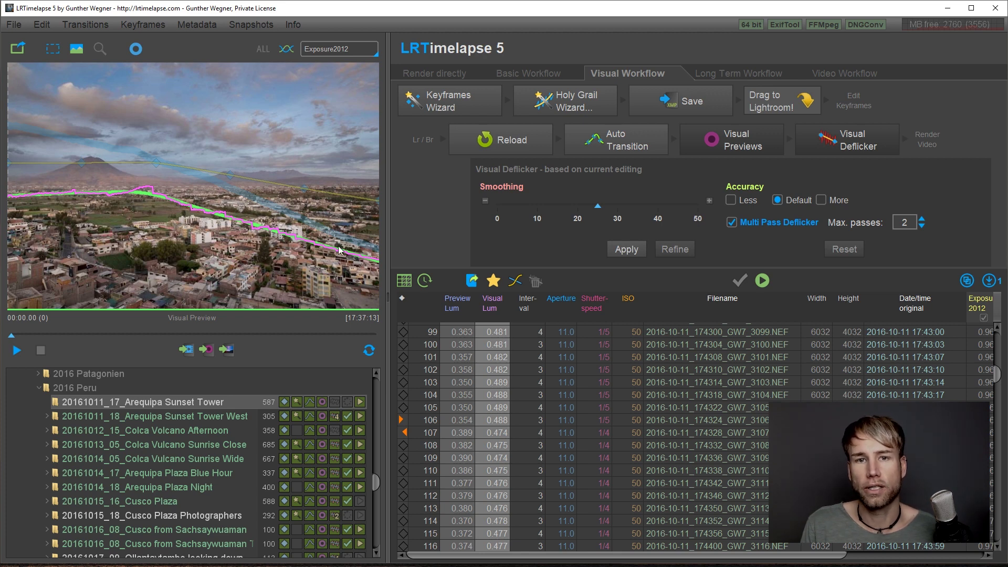
pyautogui.click(625, 250)
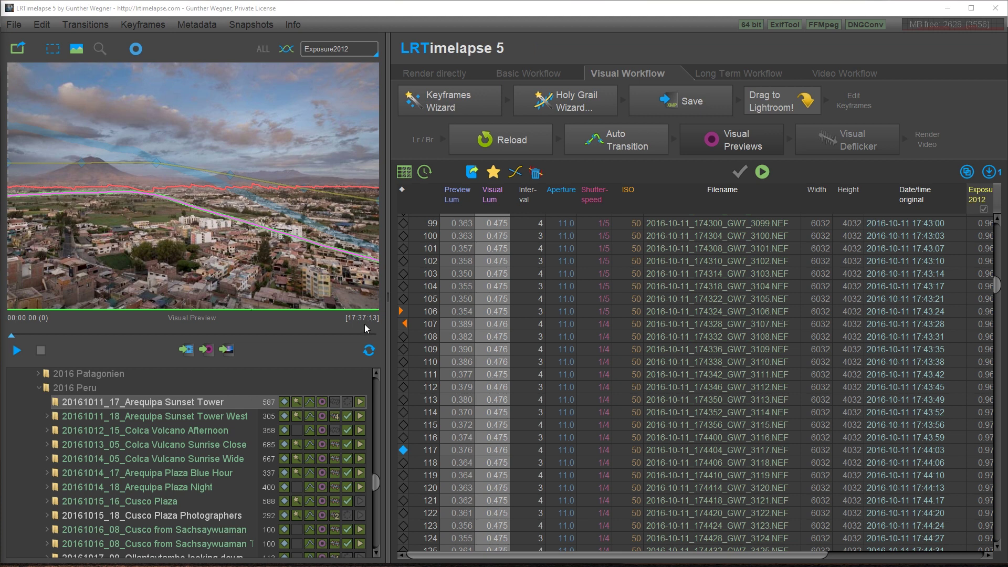
pyautogui.click(16, 351)
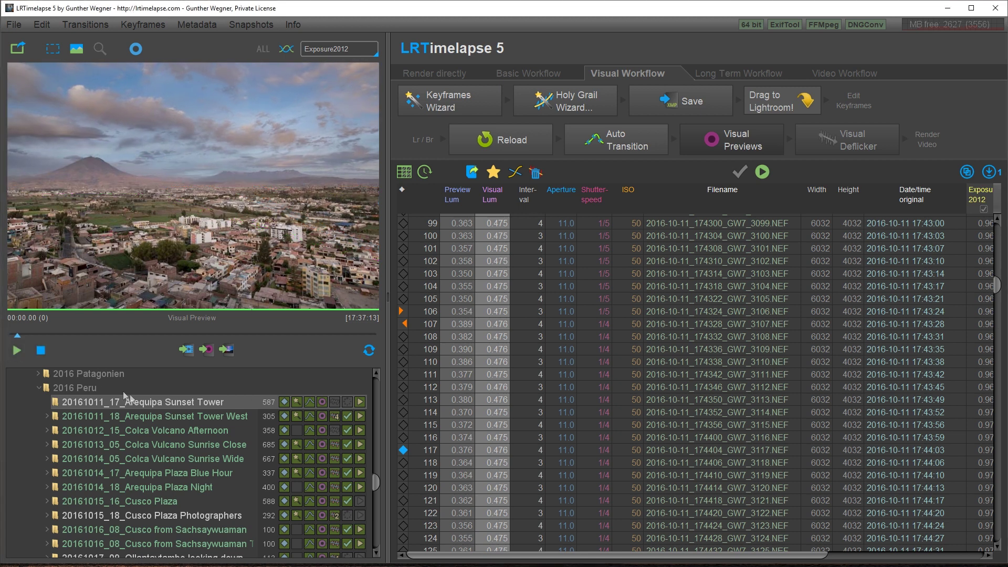